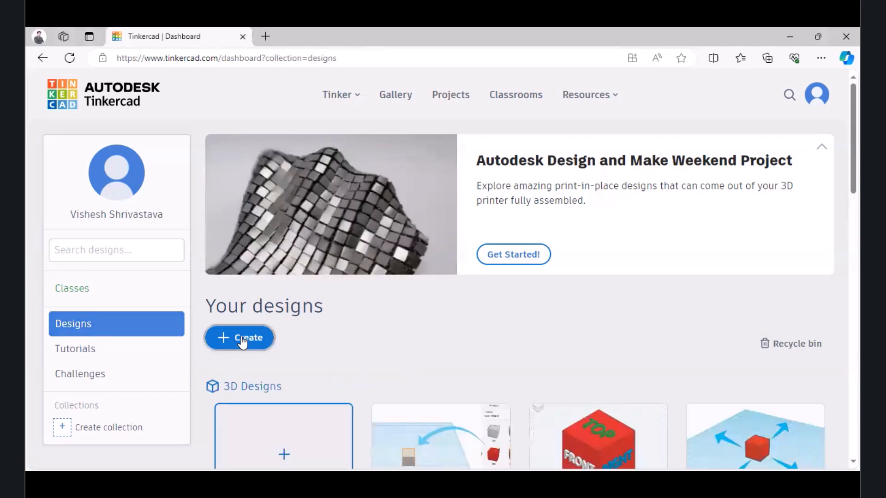
# Step: Create a new circuit design and dismiss the hint about pre-made starter circuits
pyautogui.click(243, 339)
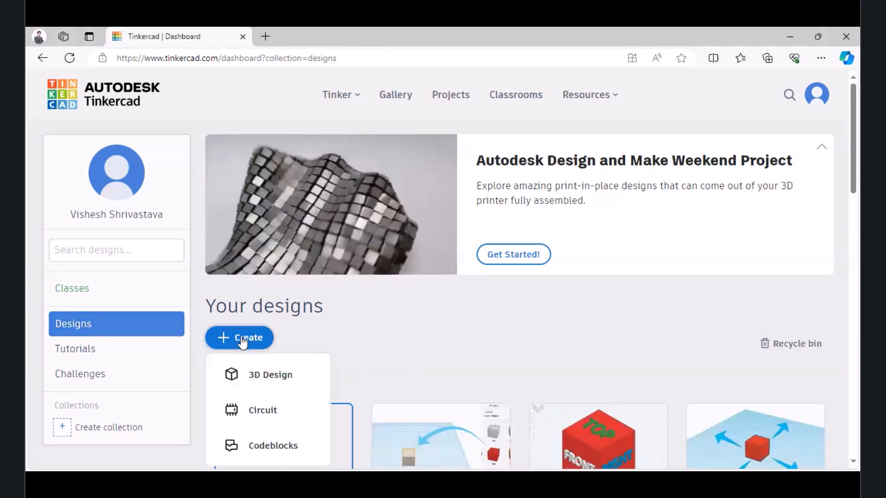
pyautogui.click(264, 410)
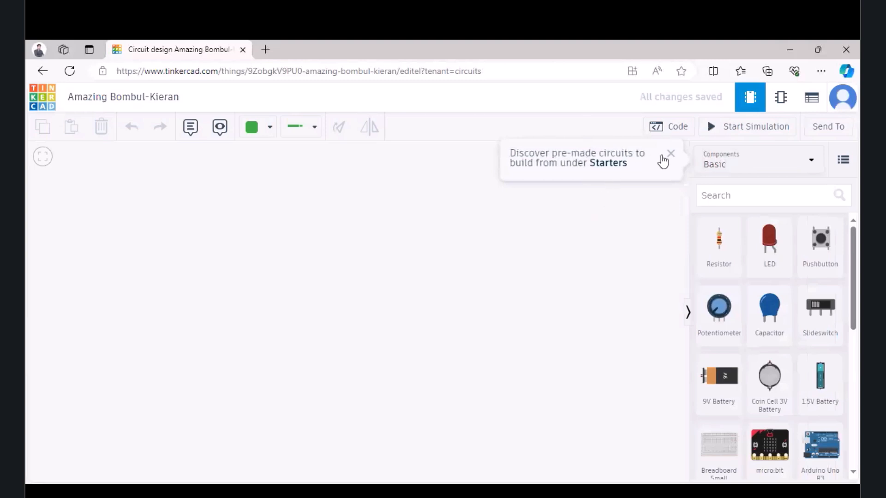
pyautogui.click(670, 154)
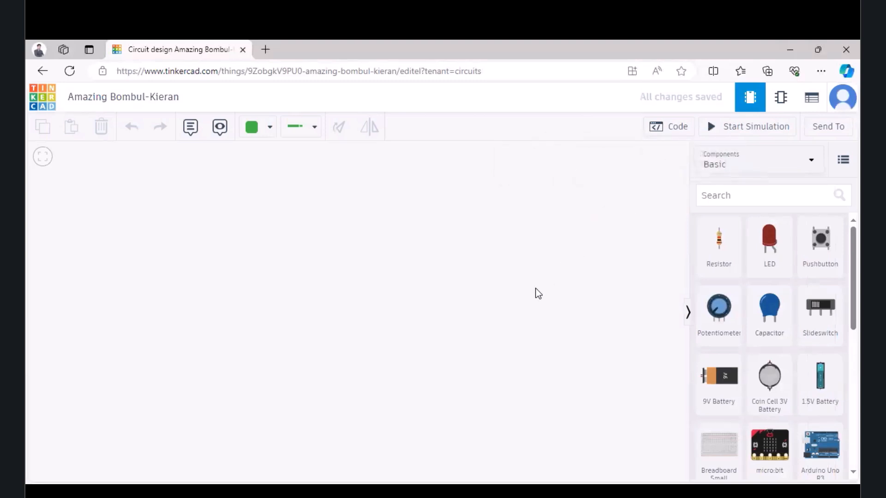
# Step: Rename the circuit design as PIR
pyautogui.click(113, 95)
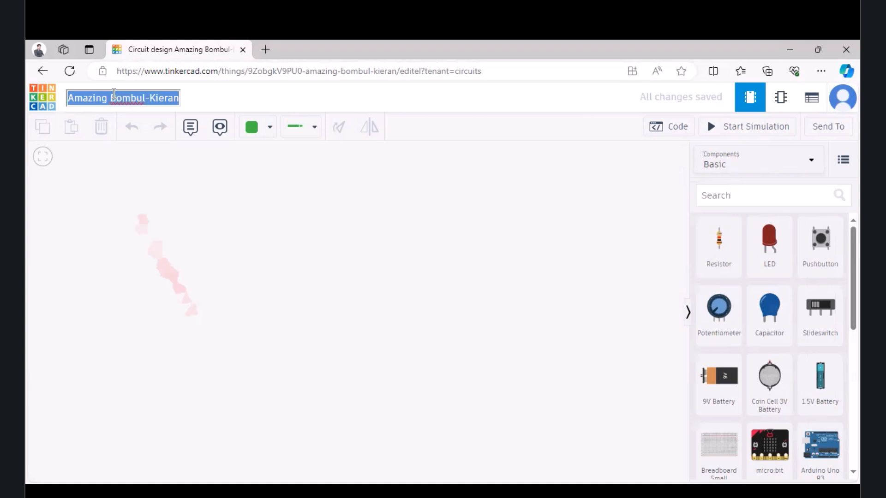
pyautogui.write('PIR')
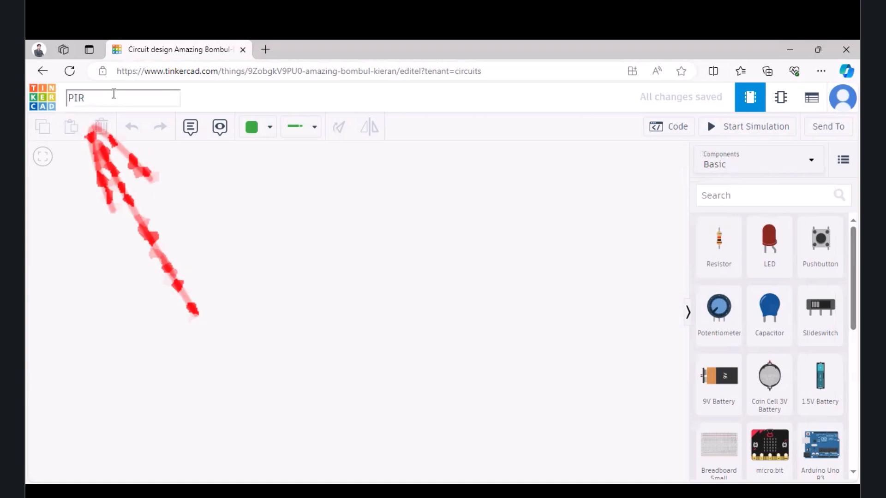
pyautogui.press('Return')
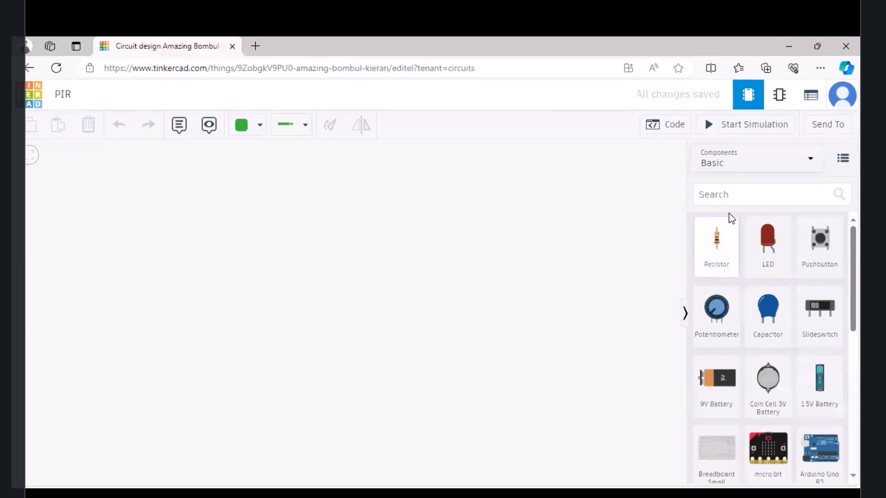
# Step: Find the Arduino Uno R3 in the component library and place it in the lower-left part of the canvas
pyautogui.click(722, 190)
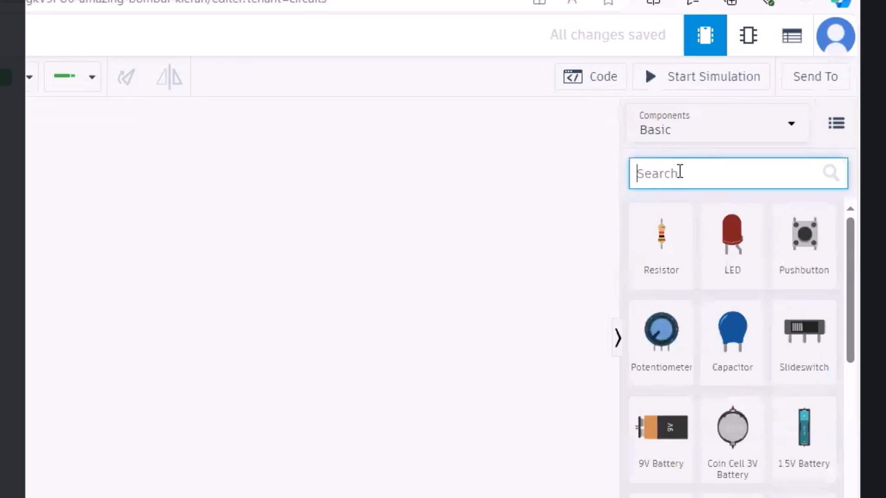
pyautogui.write('ard')
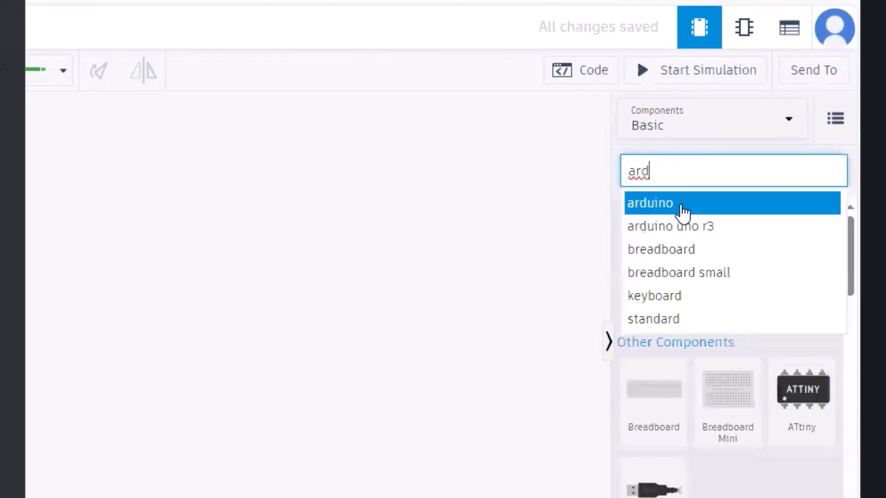
pyautogui.click(679, 211)
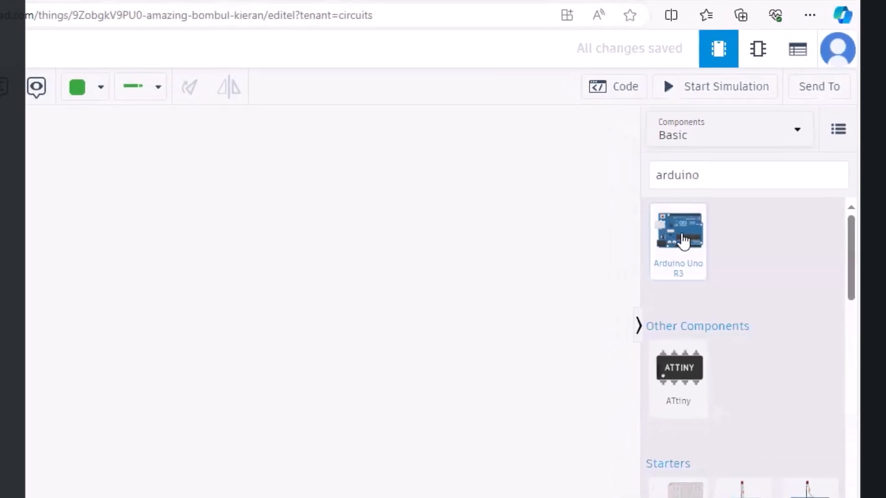
pyautogui.moveTo(656, 247); pyautogui.dragTo(443, 438)
pyautogui.moveTo(540, 384); pyautogui.dragTo(289, 370)
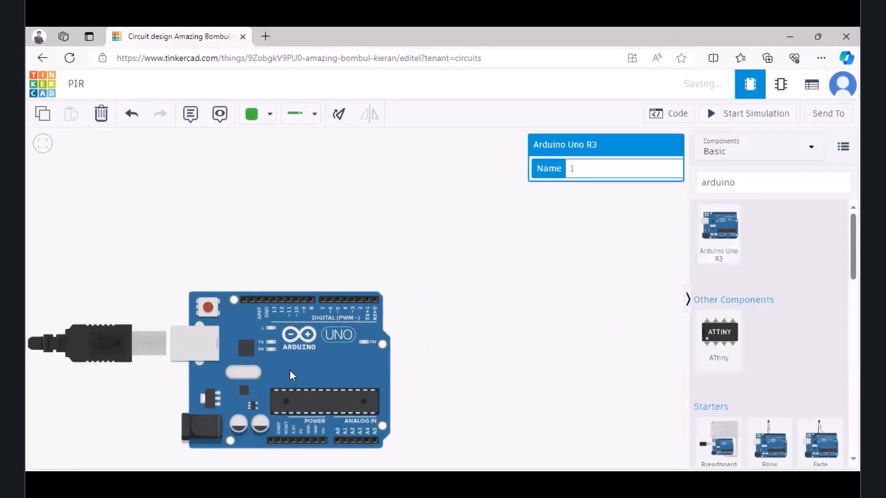
# Step: Search the components for a light bulb and place it above and to the right of the Arduino
pyautogui.click(750, 179)
pyautogui.doubleClick(752, 180)
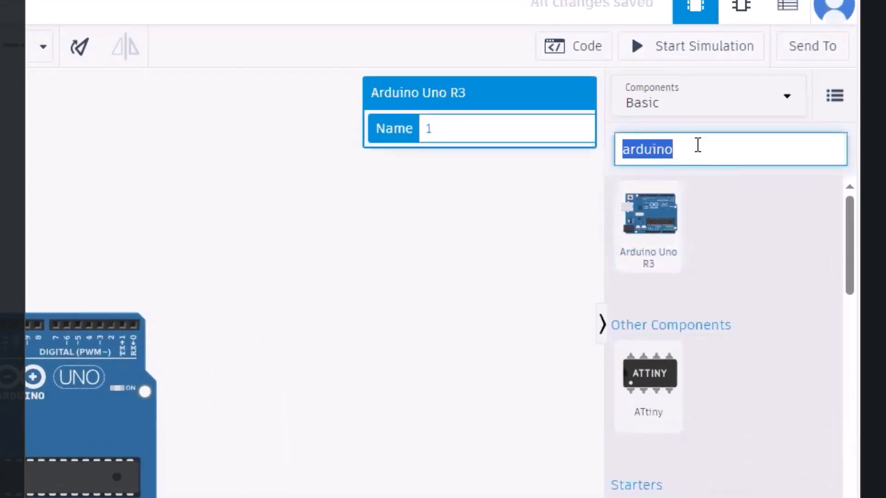
pyautogui.write('bulb')
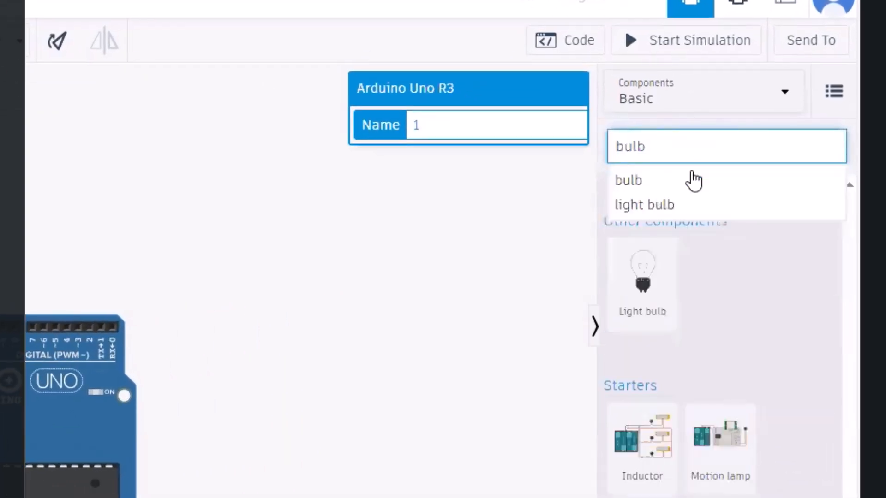
pyautogui.click(646, 204)
pyautogui.moveTo(654, 288); pyautogui.dragTo(392, 247)
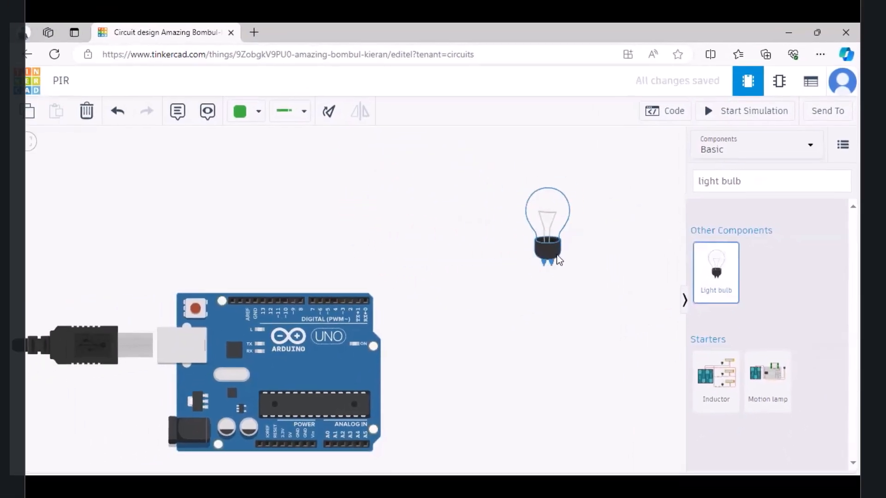
pyautogui.click(440, 260)
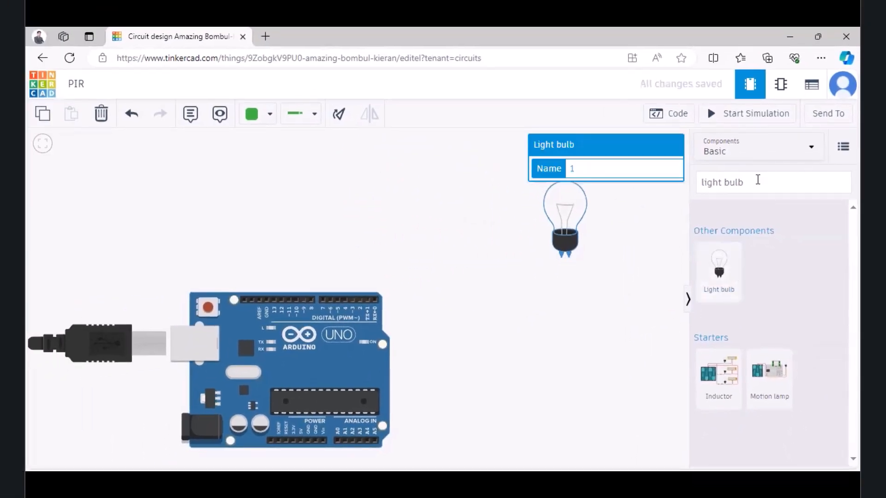
# Step: Search the components for a relay and place a Relay SPDT between the Arduino and the light bulb
pyautogui.click(755, 180)
pyautogui.write('re')
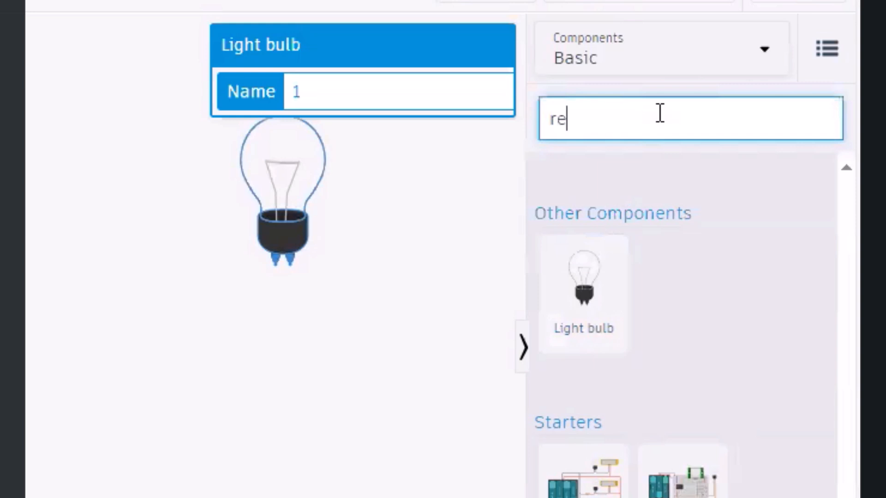
pyautogui.write('lay')
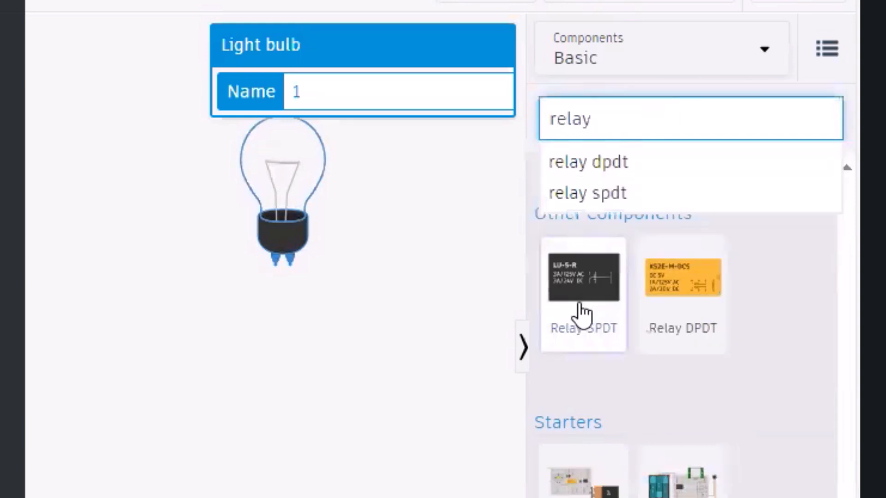
pyautogui.click(582, 314)
pyautogui.moveTo(582, 313); pyautogui.dragTo(79, 317)
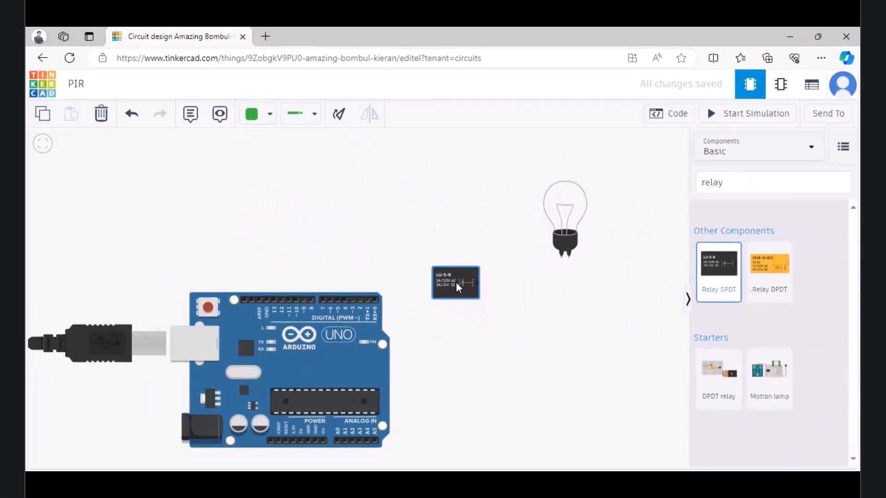
pyautogui.click(390, 287)
# Step: Search the components for PIR and place a PIR Sensor above the Arduino board
pyautogui.click(724, 170)
pyautogui.doubleClick(745, 183)
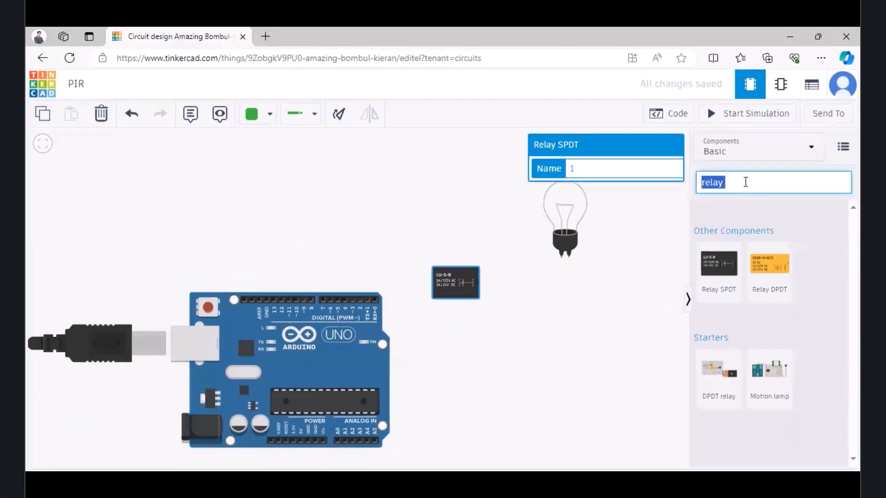
pyautogui.write('PIR')
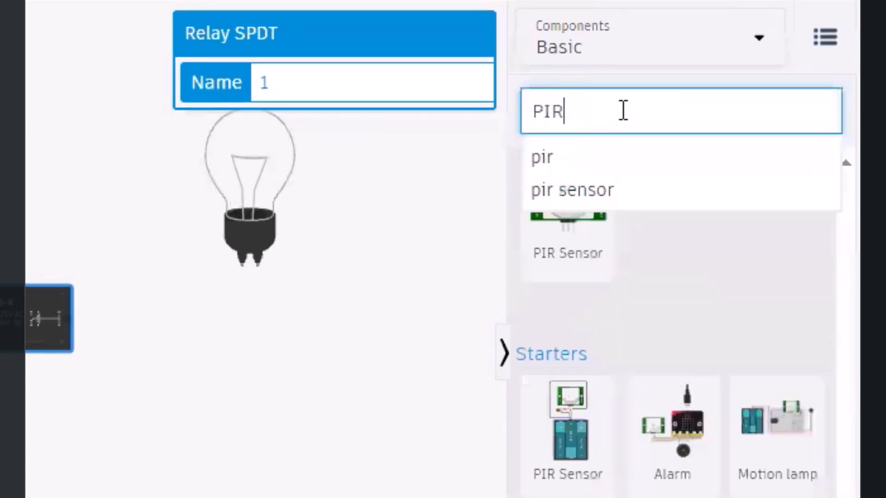
pyautogui.click(569, 163)
pyautogui.moveTo(588, 220); pyautogui.dragTo(0, 185)
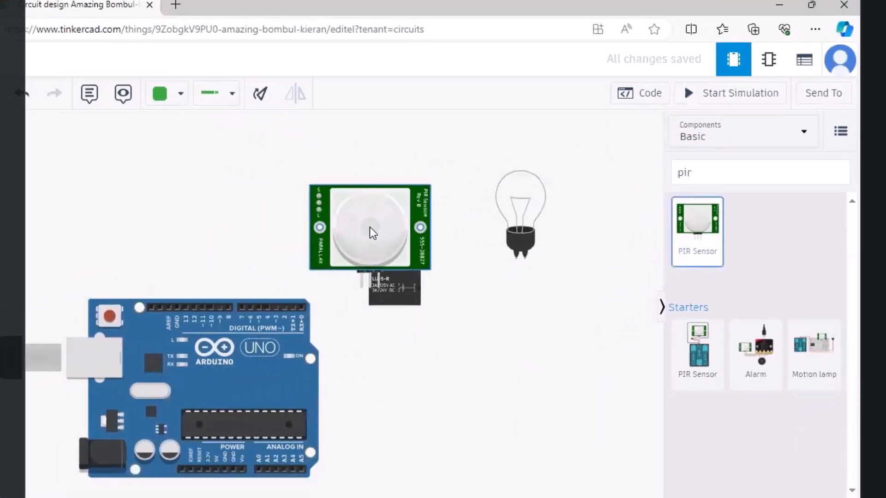
pyautogui.moveTo(280, 216)
pyautogui.mouseDown()
pyautogui.moveTo(287, 186)
pyautogui.moveTo(280, 215)
pyautogui.moveTo(291, 223)
pyautogui.moveTo(287, 212)
pyautogui.mouseUp()
# Step: Search for a power supply and place it below the relay, to the right of the Arduino
pyautogui.doubleClick(728, 180)
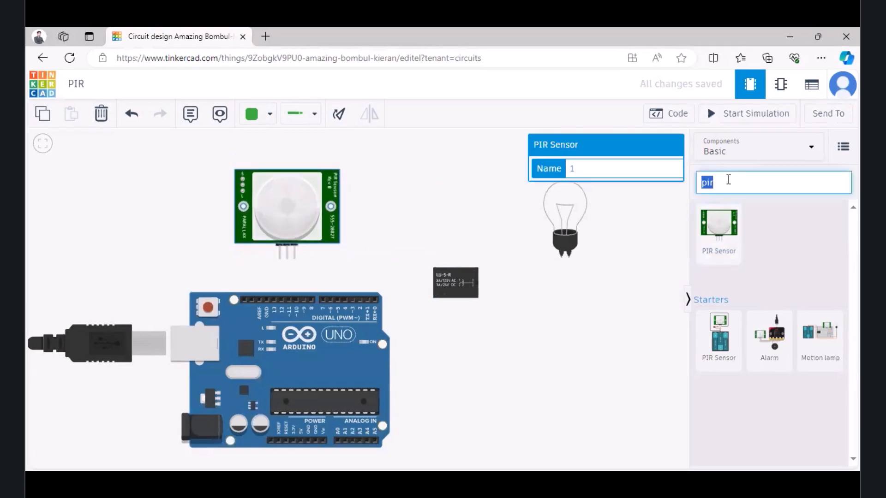
pyautogui.write('power')
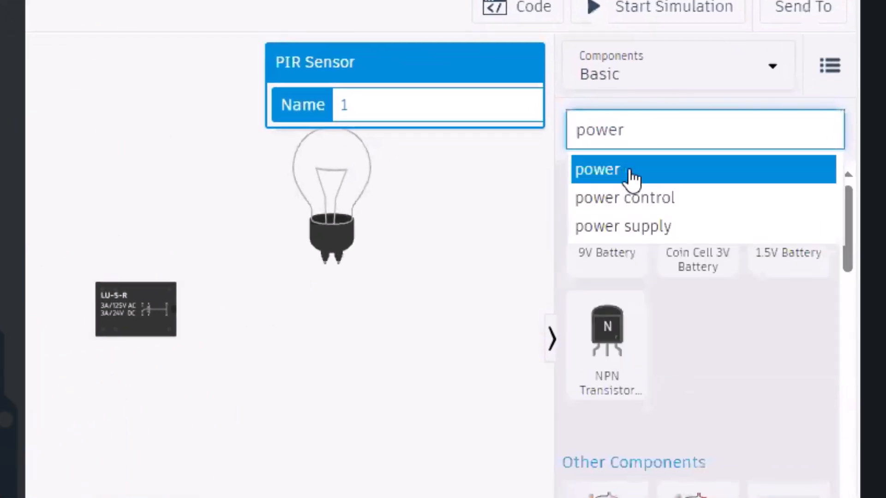
pyautogui.click(627, 227)
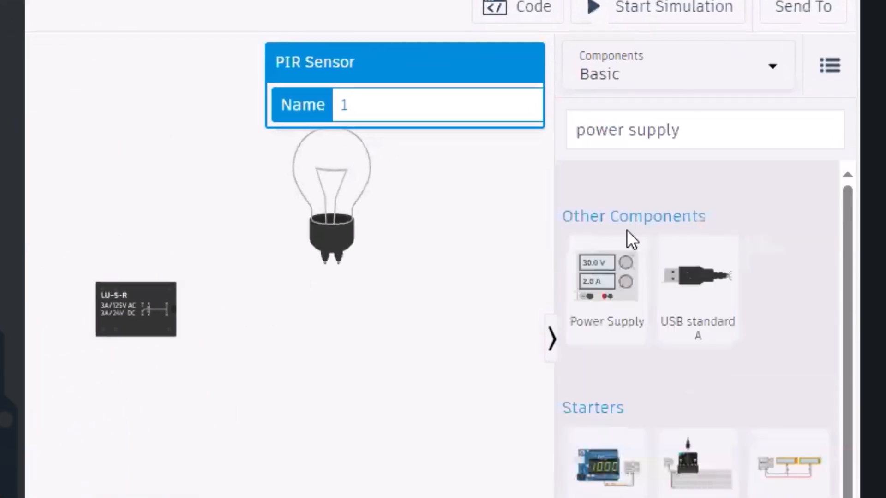
pyautogui.click(603, 284)
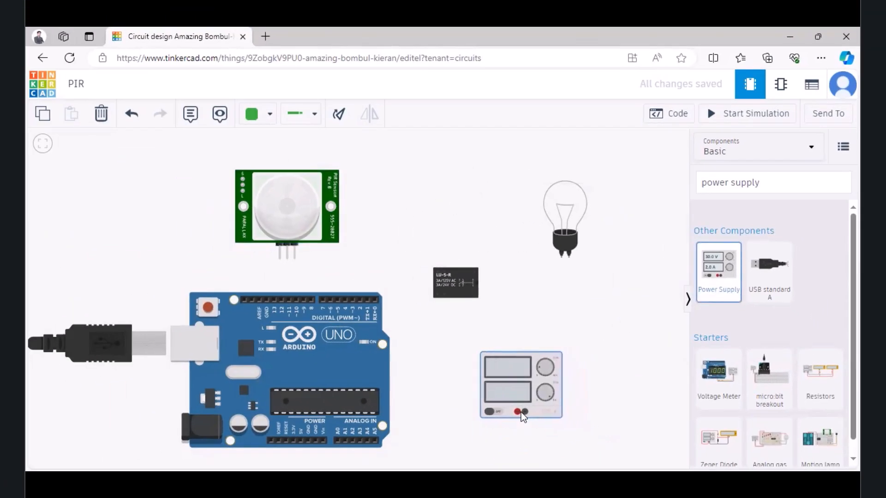
pyautogui.click(522, 412)
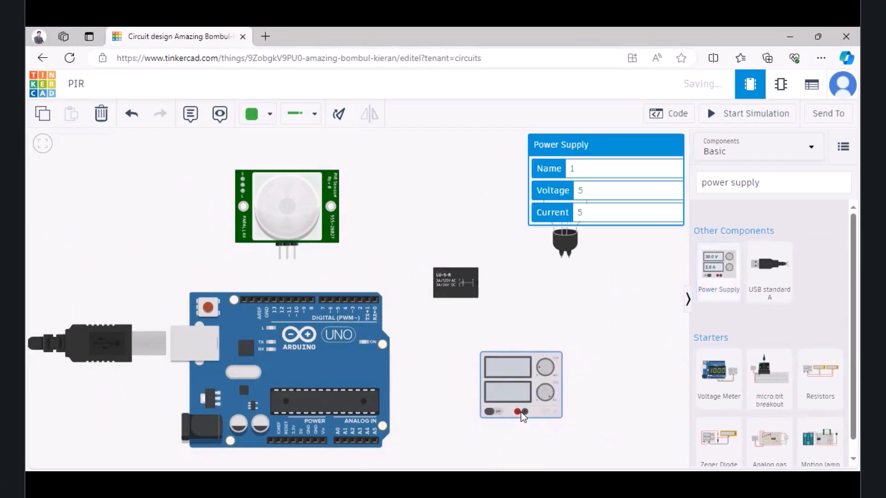
pyautogui.click(642, 312)
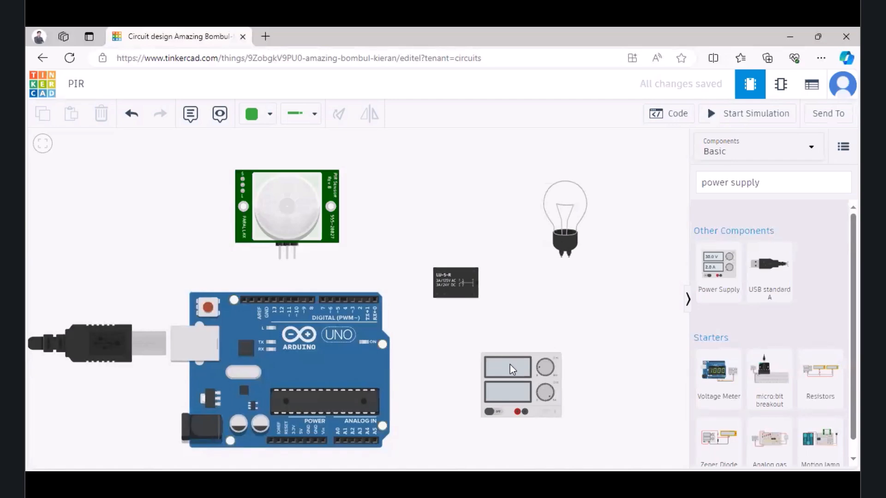
# Step: Wire the light bulb's Terminal 2 to the power supply's Negative terminal, routing around the supply's right side, and straighten the last bend
pyautogui.scroll(-1, 775, 339)
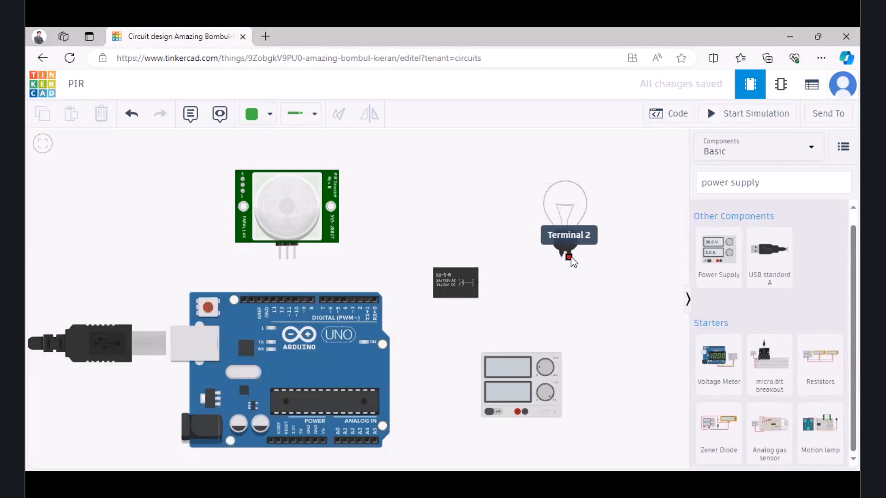
pyautogui.click(570, 261)
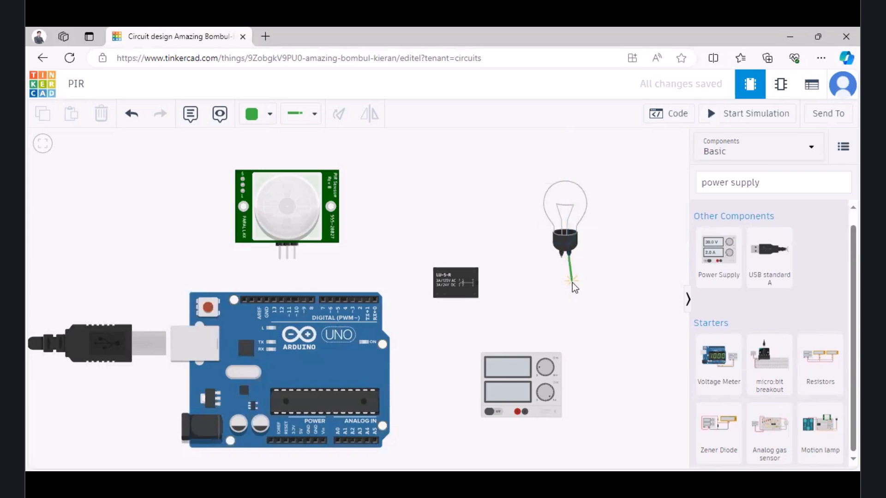
pyautogui.click(571, 310)
pyautogui.click(631, 310)
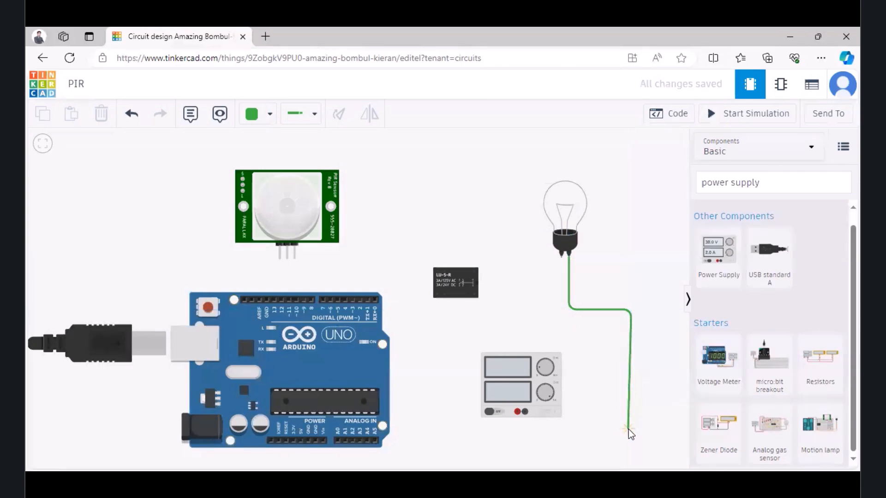
pyautogui.click(628, 430)
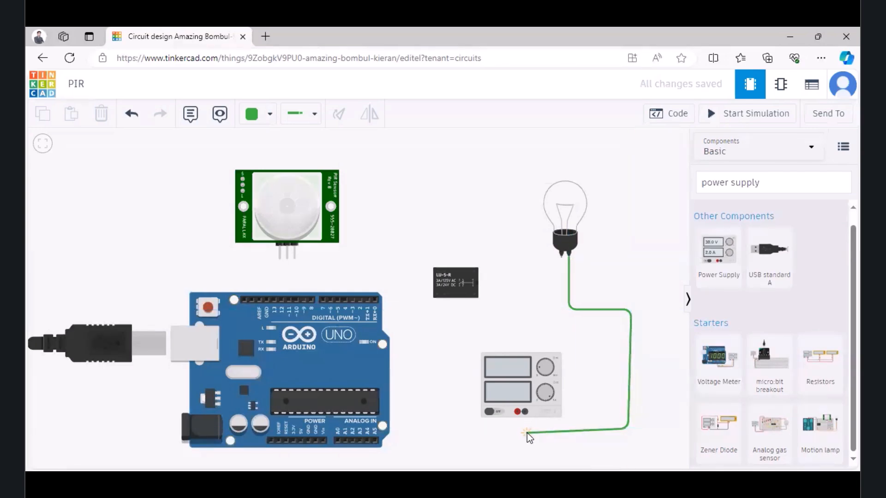
pyautogui.click(524, 431)
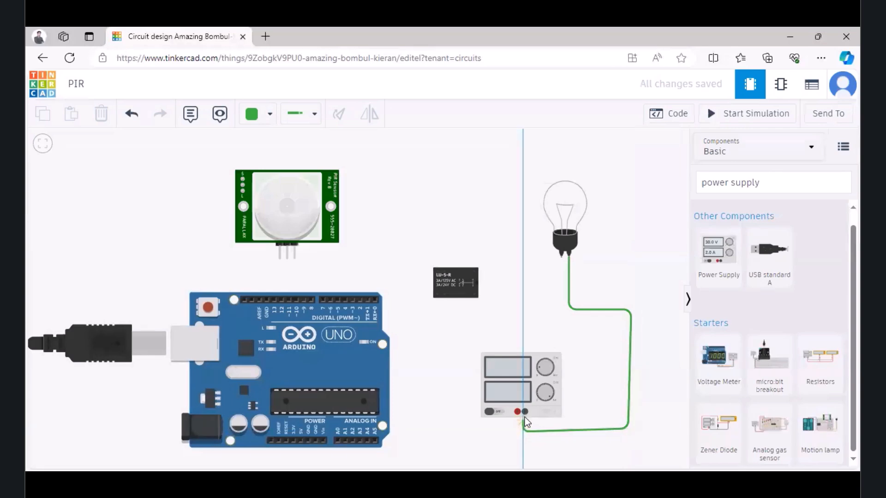
pyautogui.click(525, 411)
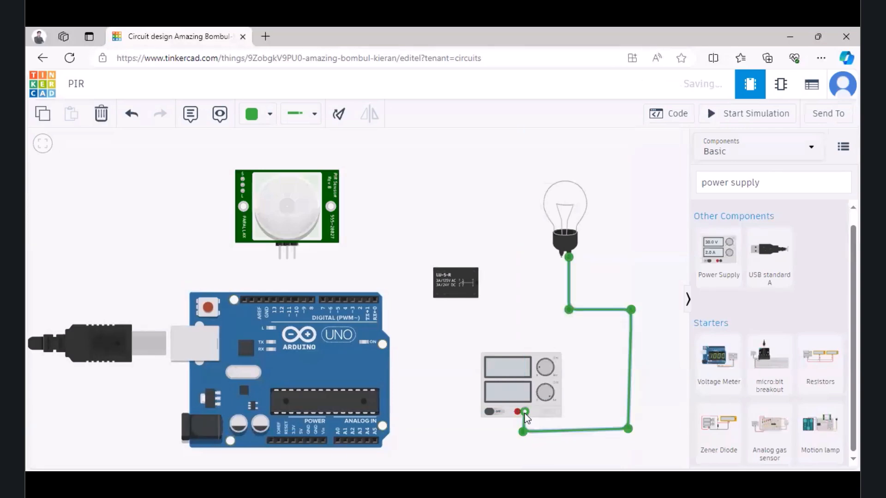
pyautogui.moveTo(524, 434); pyautogui.dragTo(529, 434)
pyautogui.click(594, 390)
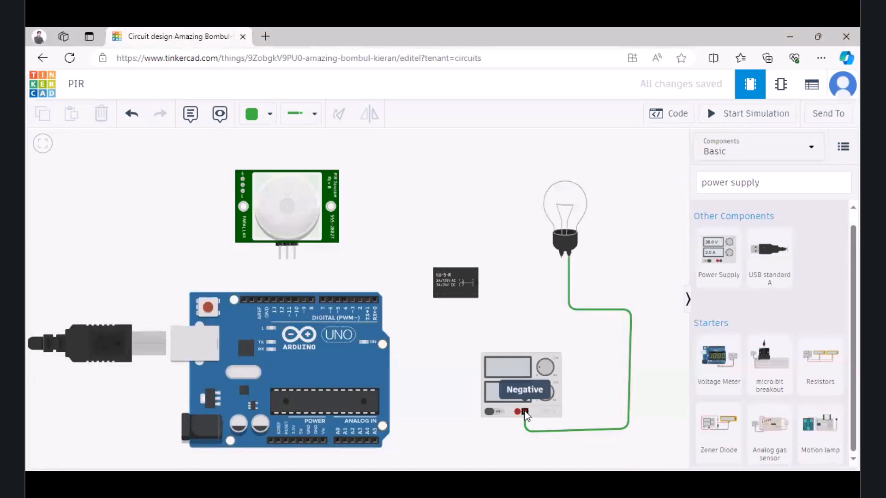
# Step: Wire the relay's upper-left terminal to the light bulb's left terminal with one bend above the relay
pyautogui.click(438, 274)
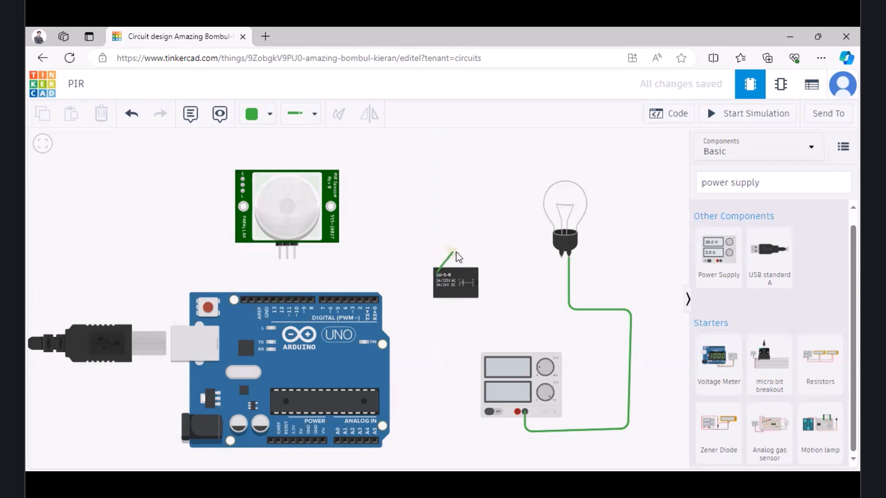
pyautogui.click(437, 254)
pyautogui.click(561, 256)
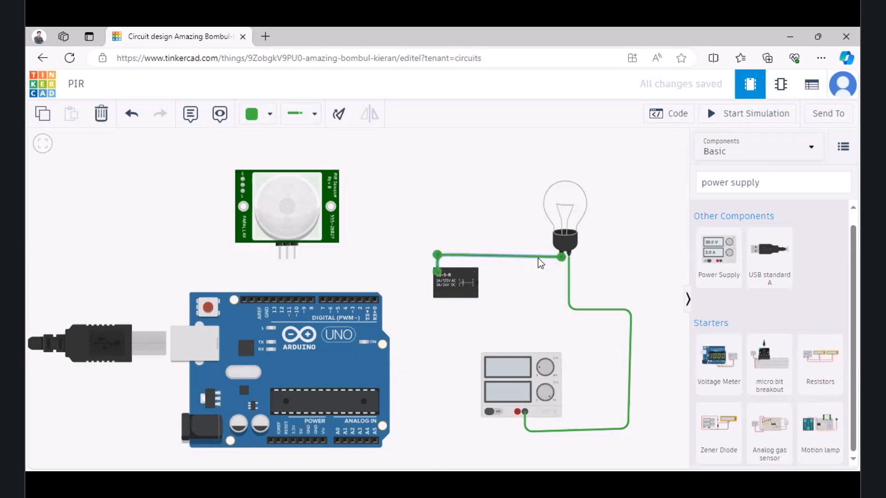
# Step: Colour the relay-to-bulb wire red and shift the relay slightly down, adjusting the wire above it to match
pyautogui.click(269, 115)
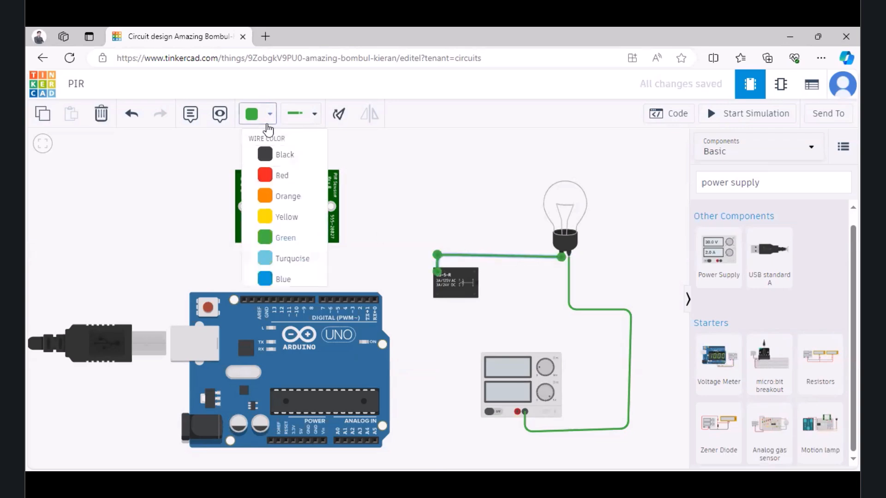
pyautogui.click(261, 174)
pyautogui.click(458, 284)
pyautogui.moveTo(458, 284); pyautogui.dragTo(453, 292)
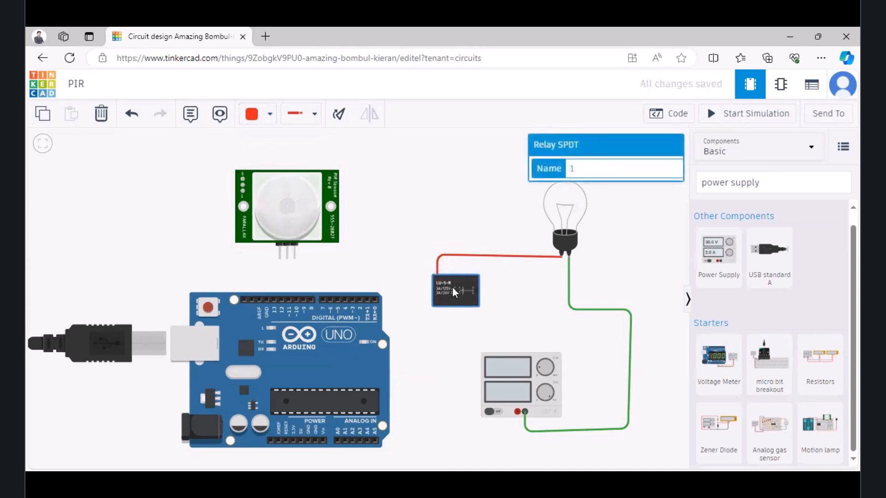
pyautogui.moveTo(447, 255); pyautogui.dragTo(448, 260)
pyautogui.click(521, 321)
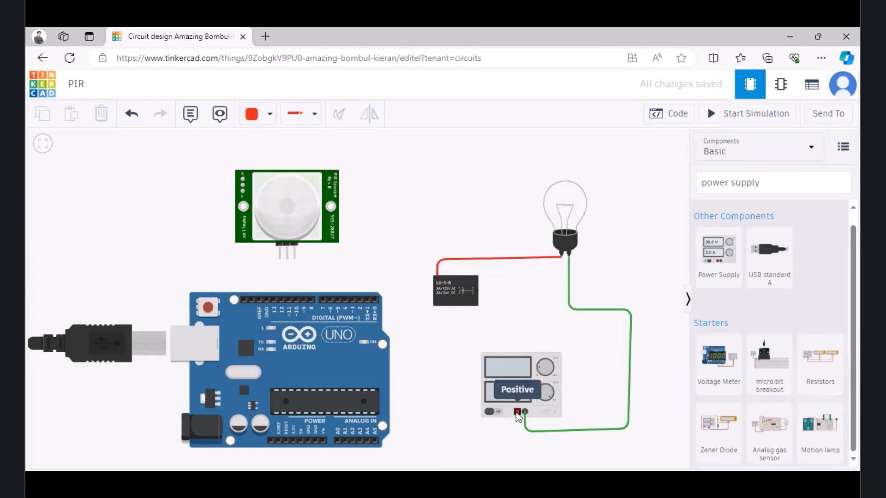
# Step: Wire the relay's lower-right terminal to the power supply's Positive terminal in red, routing around the supply's left side
pyautogui.click(474, 303)
pyautogui.click(475, 316)
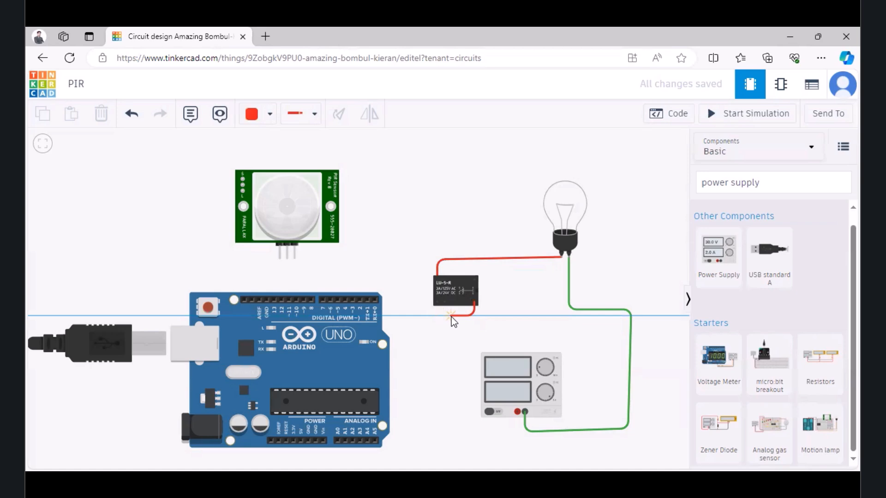
pyautogui.click(455, 315)
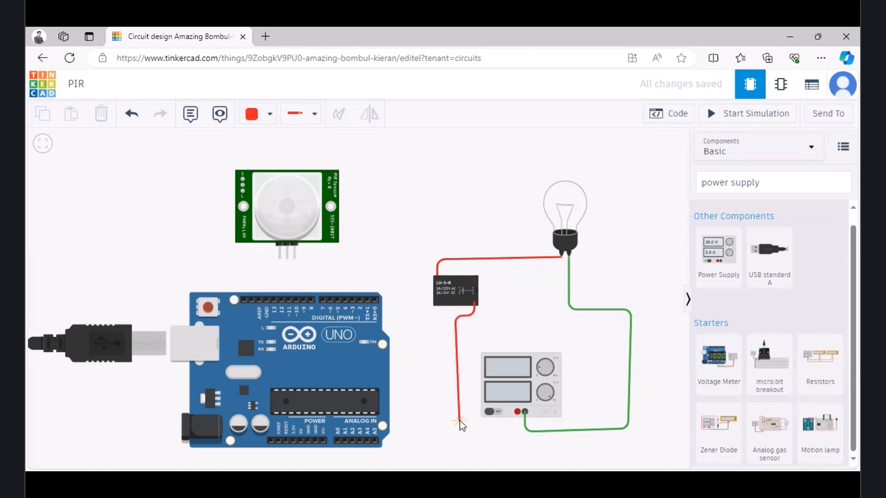
pyautogui.click(456, 433)
pyautogui.click(517, 433)
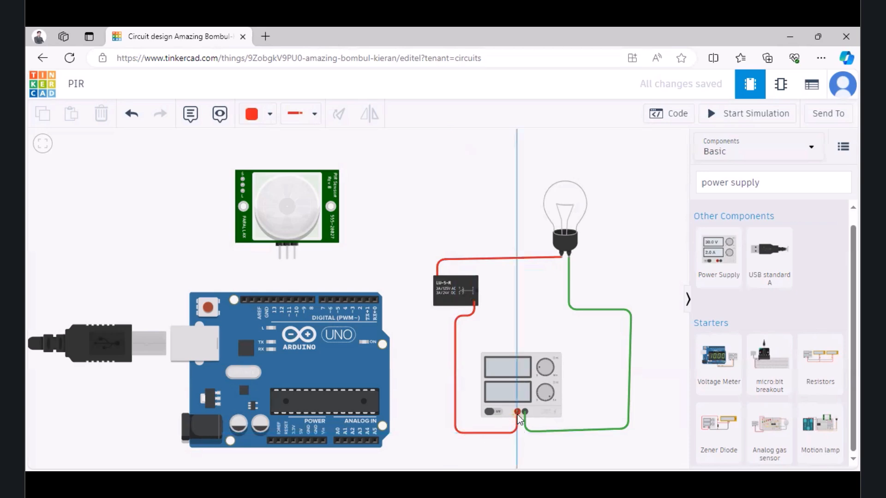
pyautogui.click(517, 412)
pyautogui.click(475, 216)
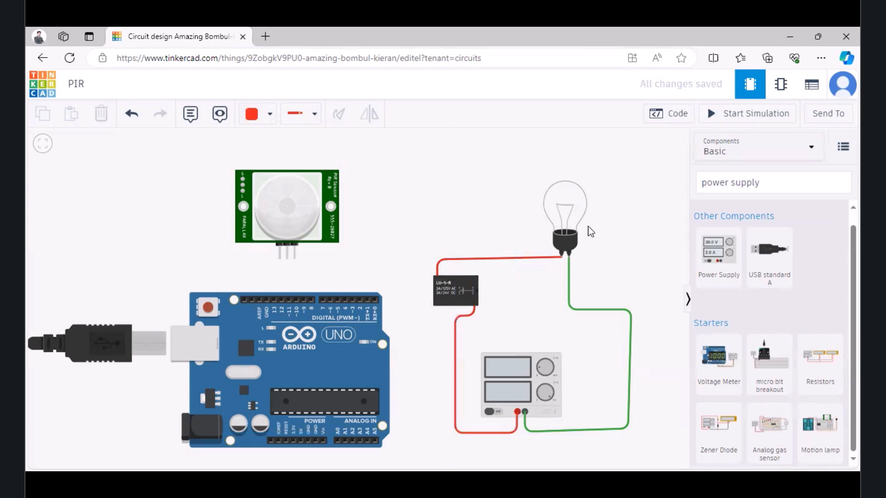
# Step: Wire the relay's lower-left terminal to Arduino pin D5, routing between the board and relay and over the board's upper edge
pyautogui.click(443, 303)
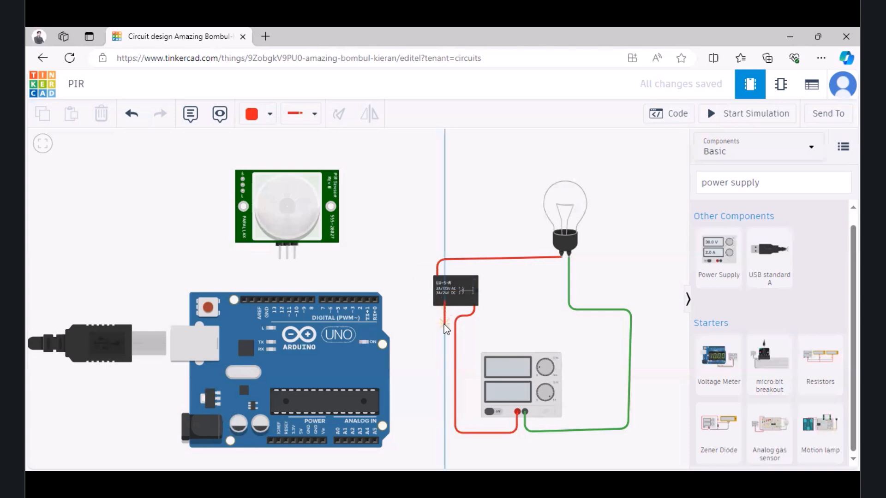
pyautogui.click(444, 326)
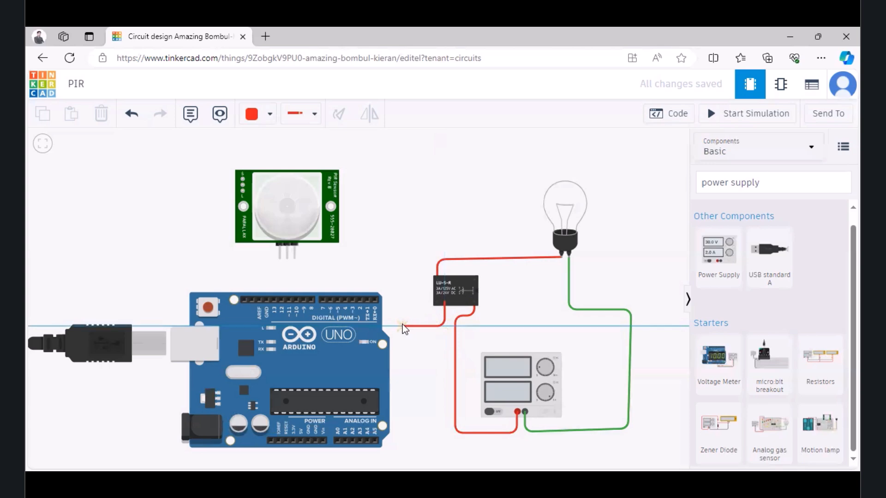
pyautogui.click(402, 325)
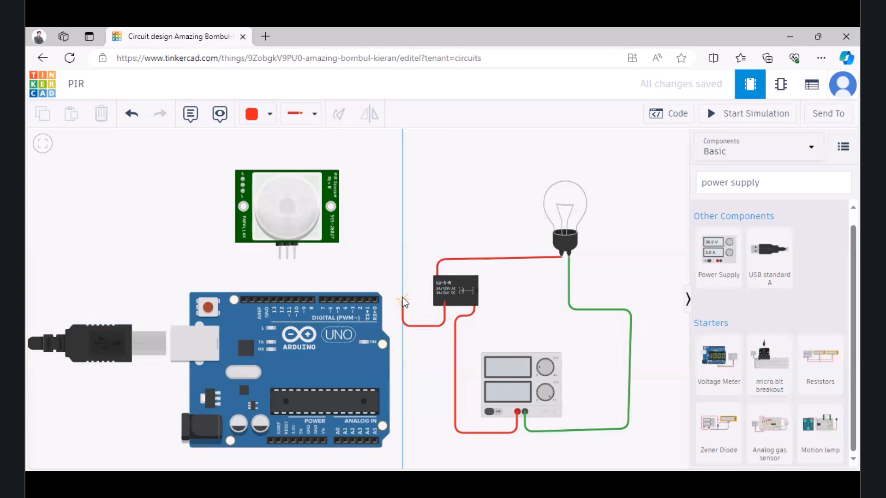
pyautogui.click(402, 273)
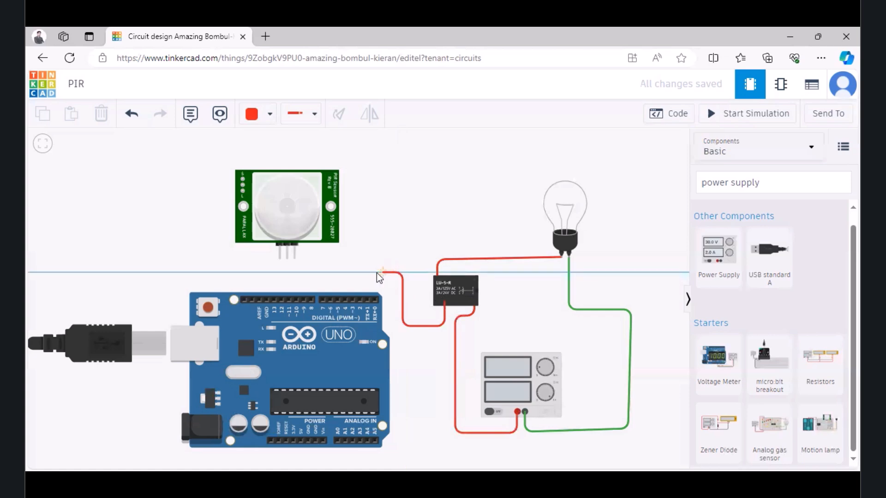
pyautogui.click(339, 272)
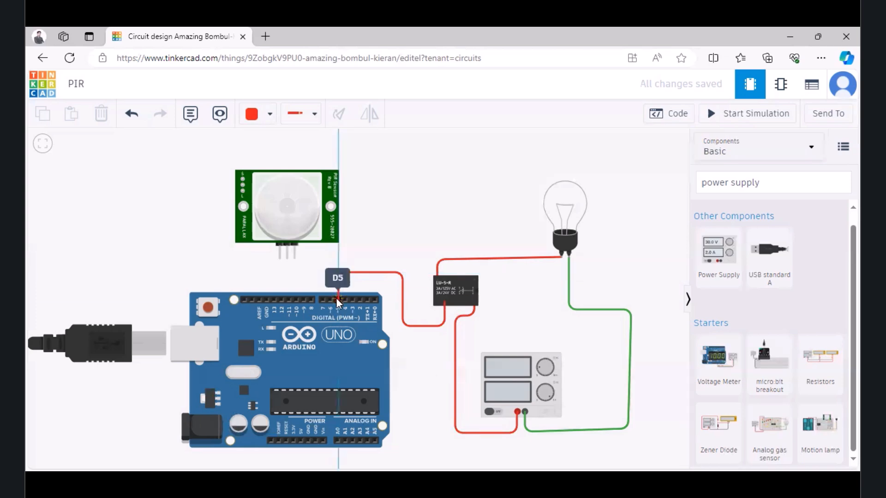
pyautogui.click(336, 298)
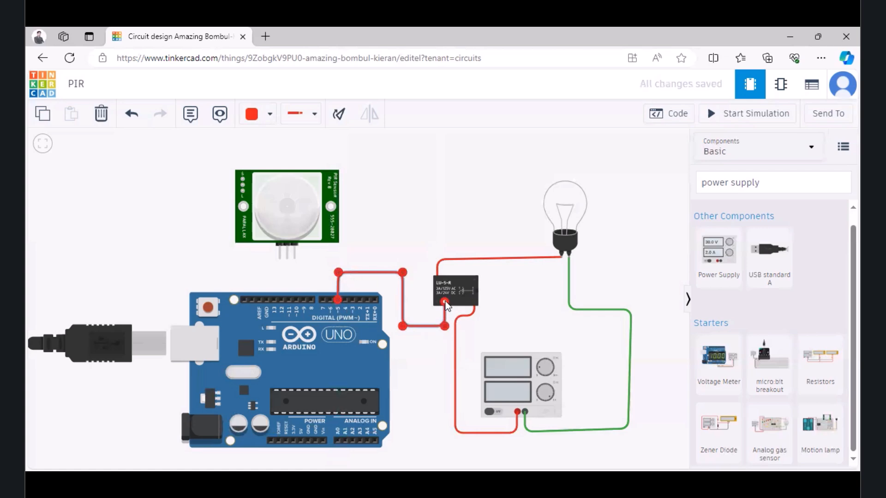
pyautogui.click(506, 325)
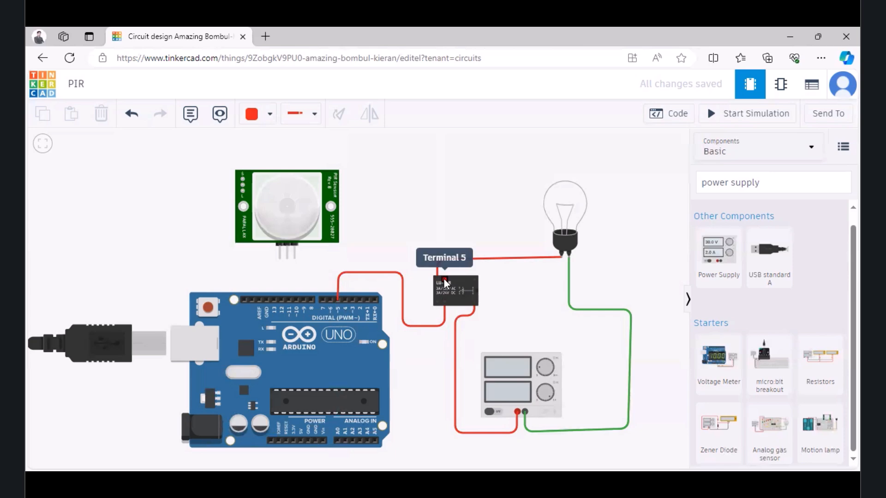
# Step: Wire the relay's Terminal 5 to the Arduino's GND pin in the POWER row, routing below the board, and colour the wire green
pyautogui.click(444, 278)
pyautogui.click(418, 281)
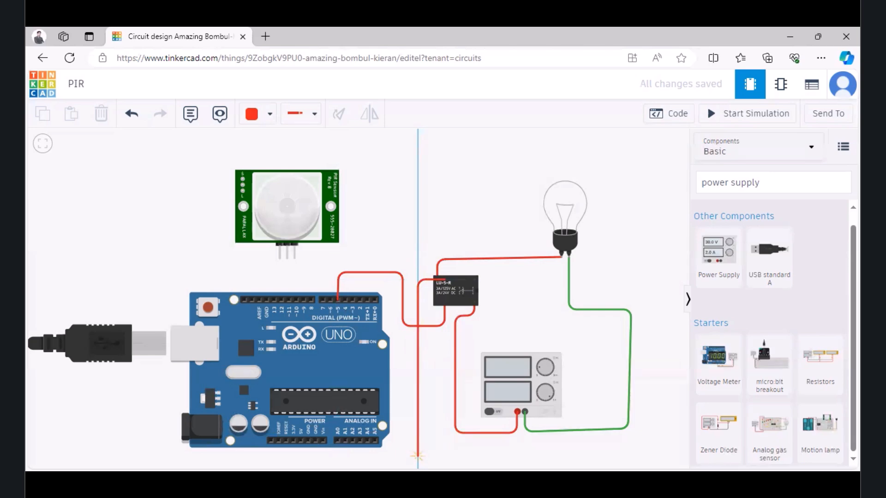
pyautogui.click(417, 457)
pyautogui.click(314, 456)
pyautogui.click(315, 441)
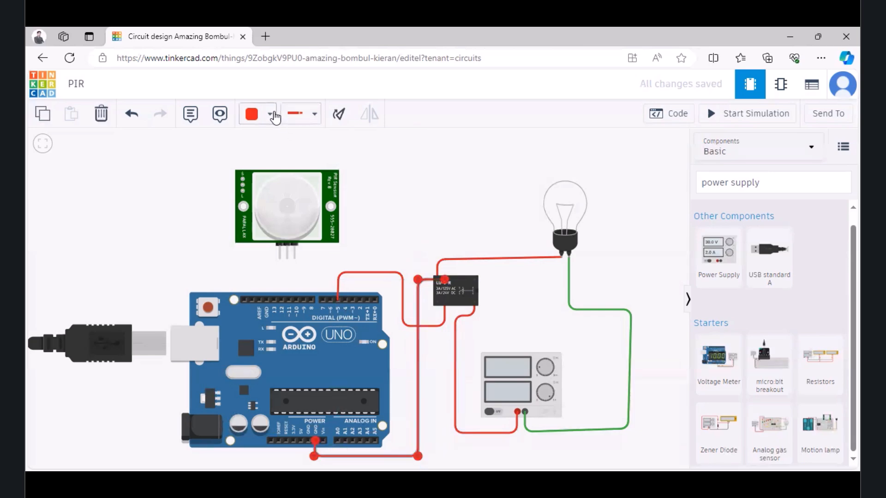
pyautogui.click(269, 116)
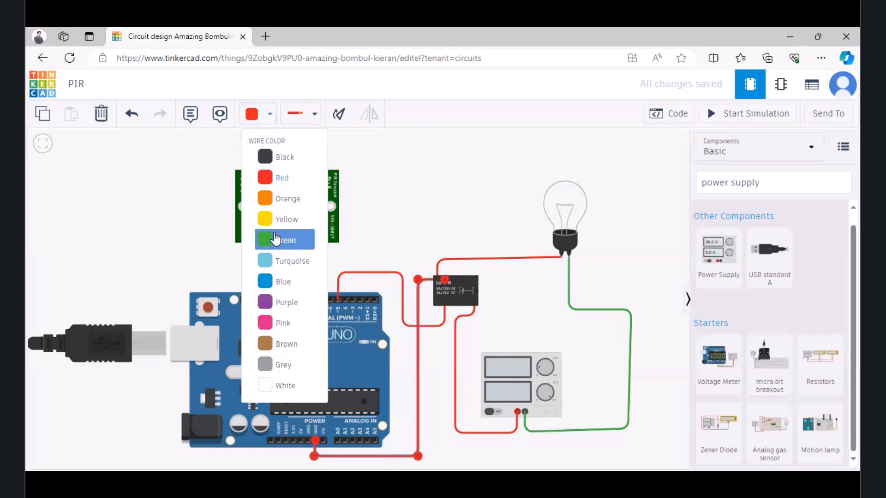
pyautogui.click(276, 241)
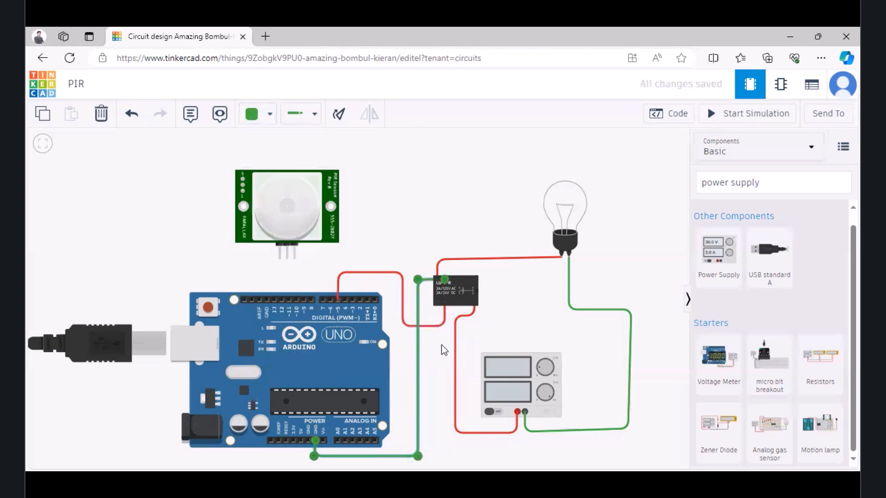
pyautogui.click(491, 267)
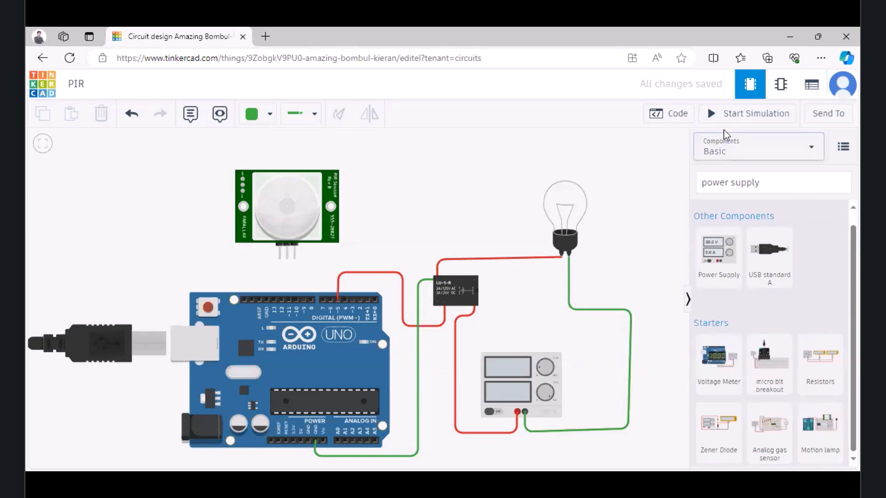
# Step: Open the Arduino's block code and delete the default starter blocks, including the forever loop
pyautogui.click(677, 116)
pyautogui.moveTo(726, 212); pyautogui.dragTo(824, 415)
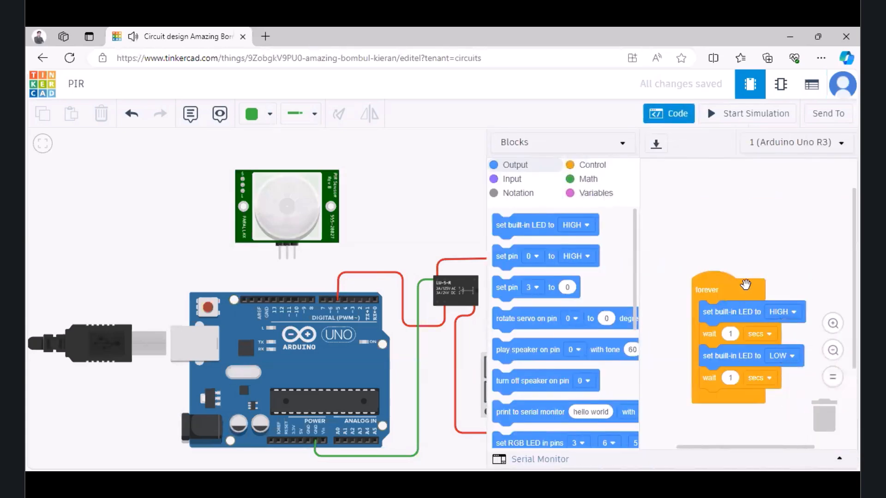
pyautogui.moveTo(726, 290); pyautogui.dragTo(847, 420)
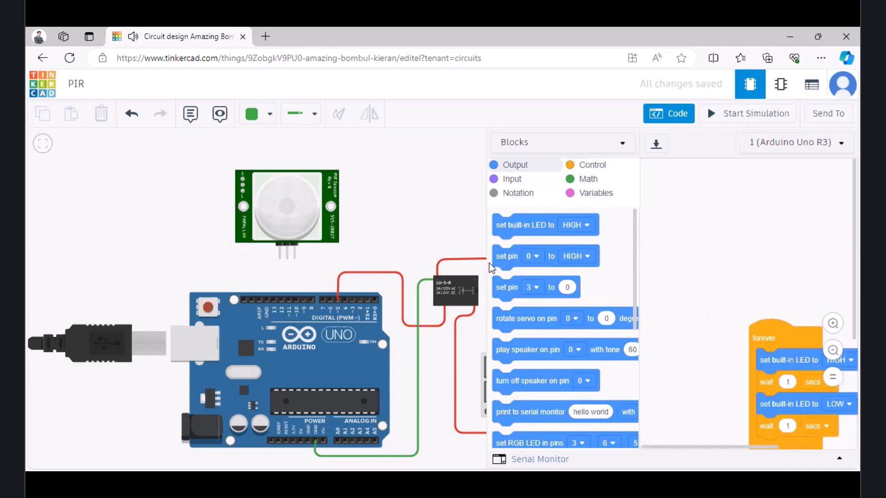
# Step: Add a block setting pin 5 to HIGH and attach a wait block of 1 second beneath it
pyautogui.moveTo(507, 256); pyautogui.dragTo(713, 237)
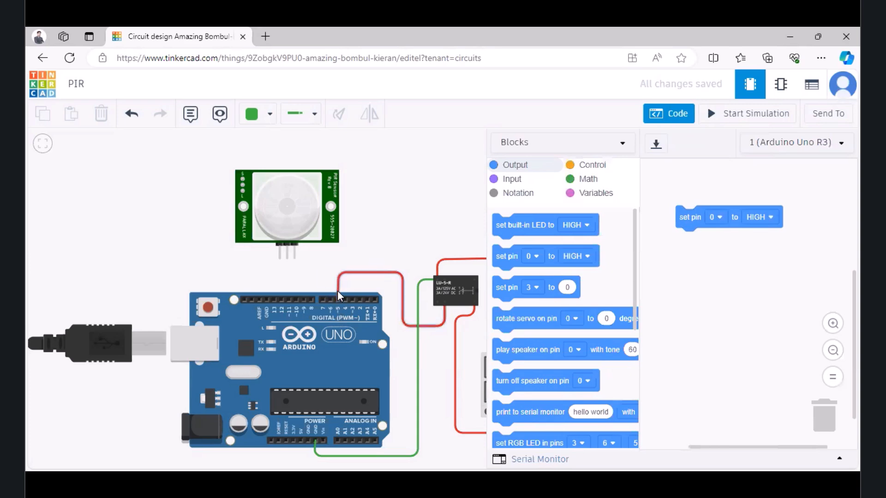
pyautogui.click(710, 214)
pyautogui.click(696, 298)
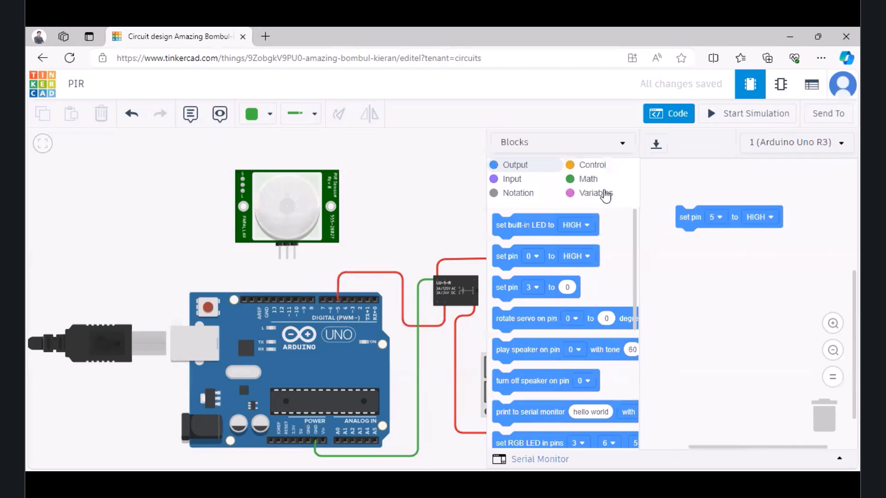
pyautogui.click(585, 165)
pyautogui.moveTo(507, 345); pyautogui.dragTo(690, 241)
# Step: Add a block setting pin 5 to LOW below the wait, followed by a second wait block
pyautogui.click(508, 166)
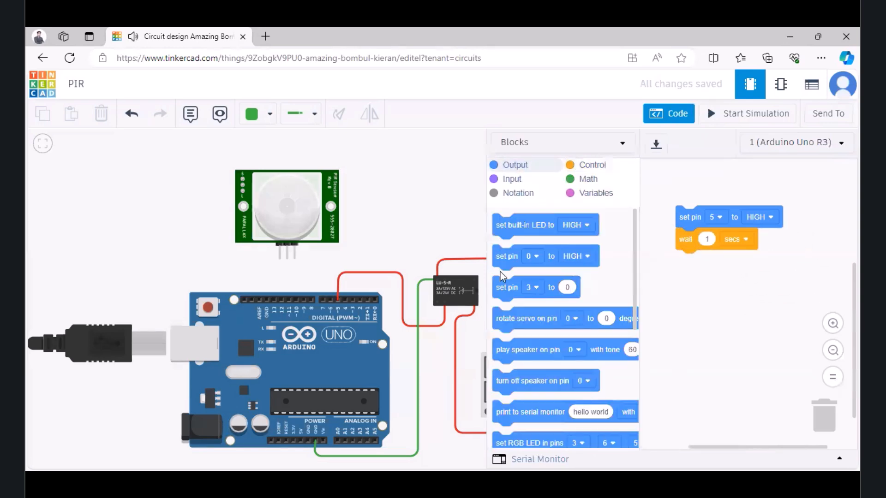
pyautogui.moveTo(505, 257); pyautogui.dragTo(688, 261)
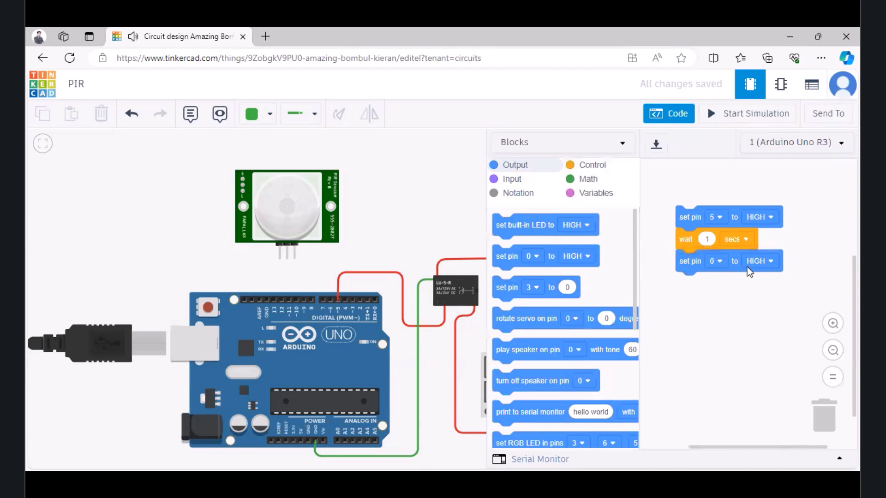
pyautogui.click(723, 263)
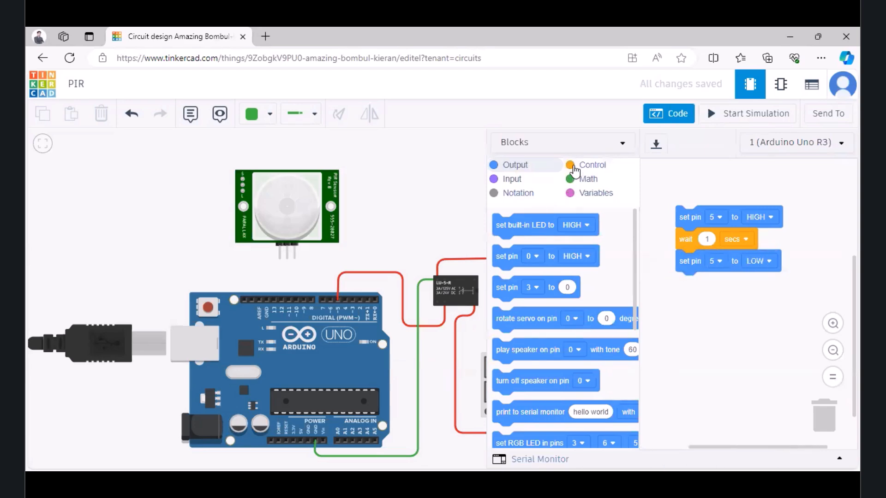
pyautogui.click(573, 167)
pyautogui.moveTo(501, 346); pyautogui.dragTo(684, 285)
# Step: Close the code editor and run the simulation to check the bulb's switching, ending with the simulation stopped
pyautogui.click(668, 114)
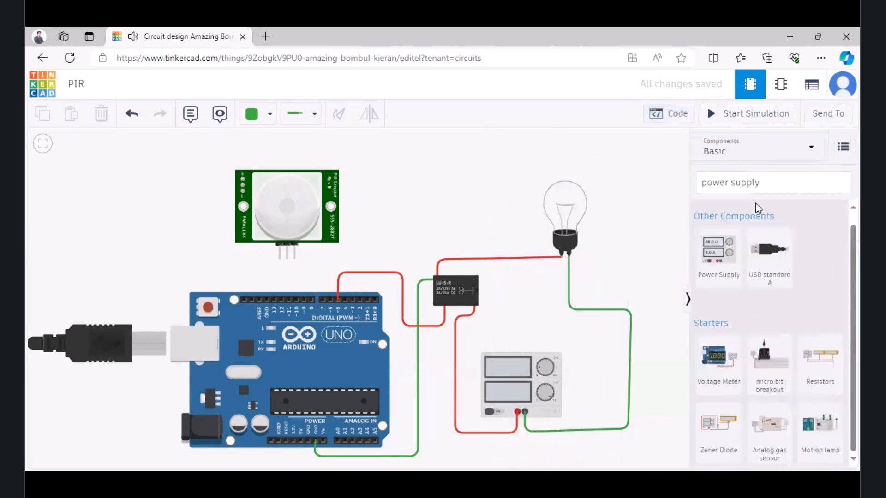
pyautogui.click(728, 113)
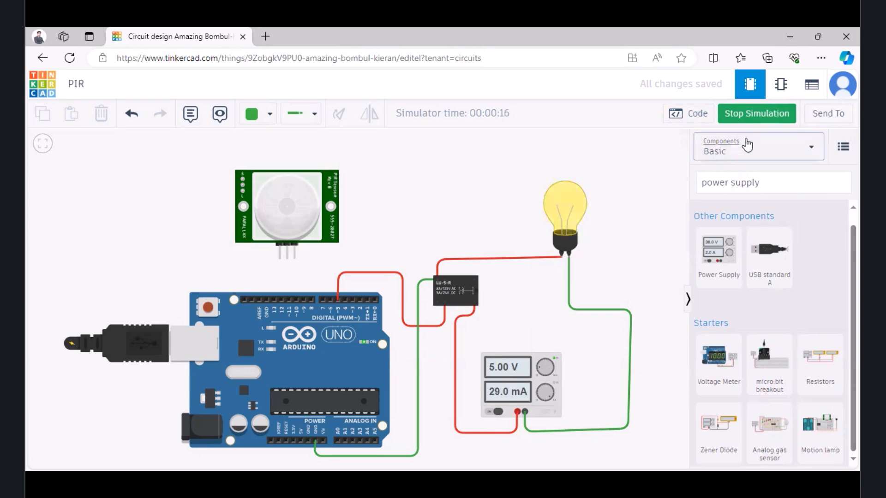
pyautogui.click(746, 119)
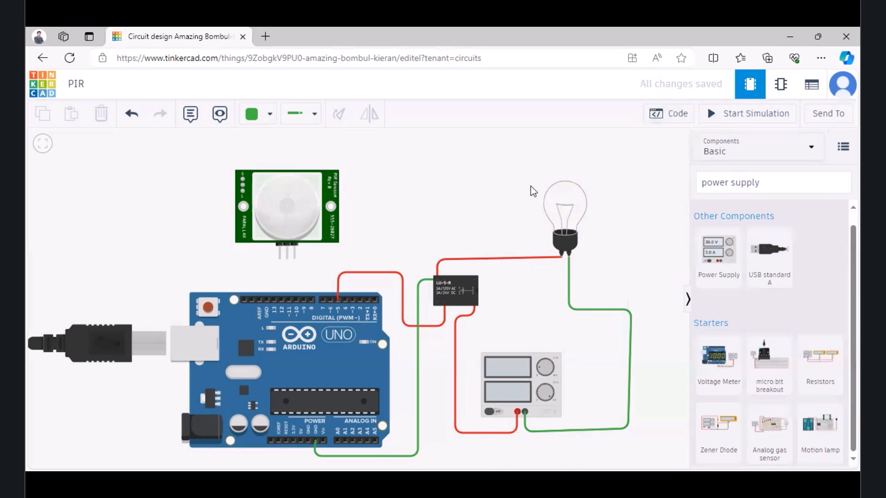
# Step: Wire the PIR sensor's rightmost pin to the Arduino's GND pin beside pin 13 with two bends in between
pyautogui.click(294, 260)
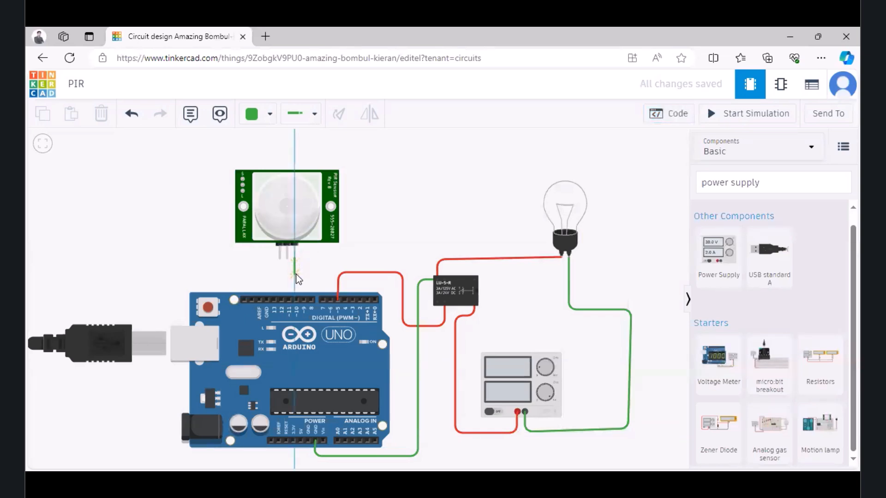
pyautogui.click(295, 280)
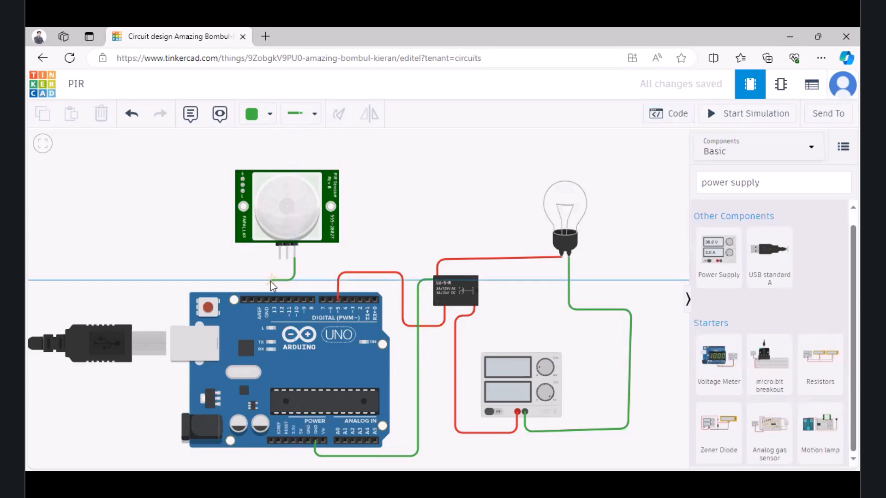
pyautogui.click(264, 278)
pyautogui.click(264, 299)
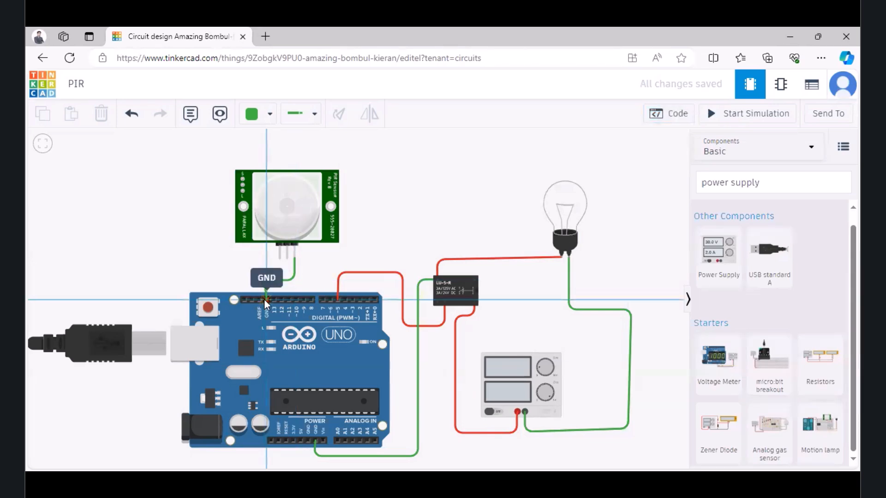
# Step: Wire the PIR sensor's Power pin to the Arduino's 5V pin, routing the wire around the board's USB side and below it
pyautogui.click(286, 270)
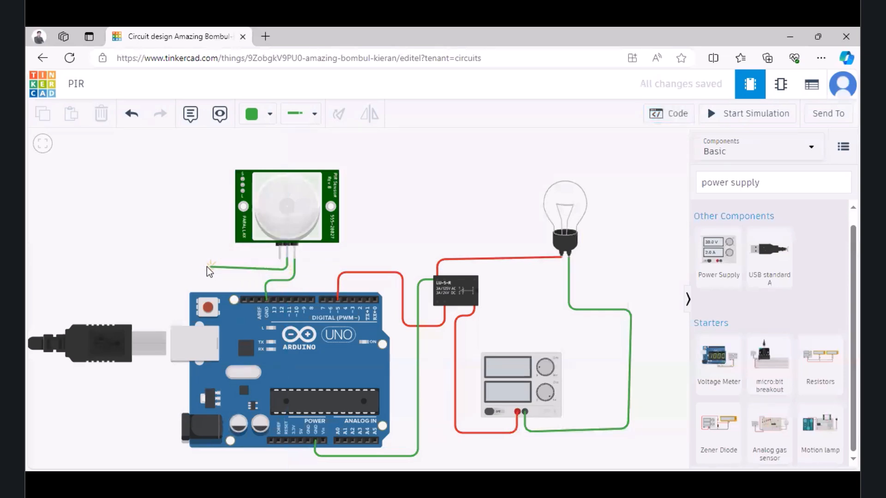
pyautogui.click(167, 269)
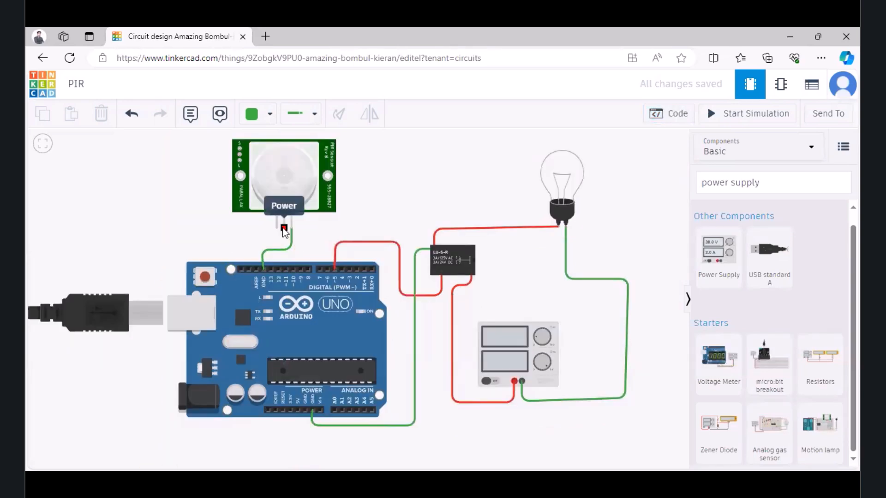
pyautogui.click(285, 229)
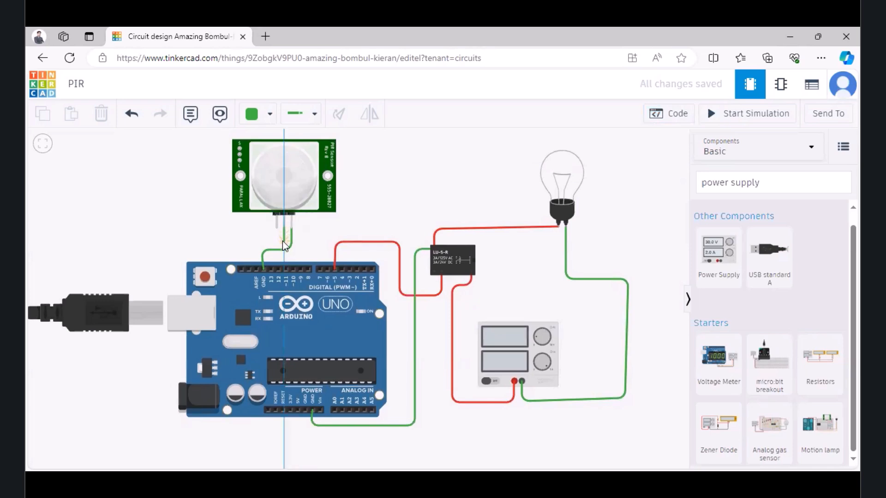
pyautogui.click(281, 241)
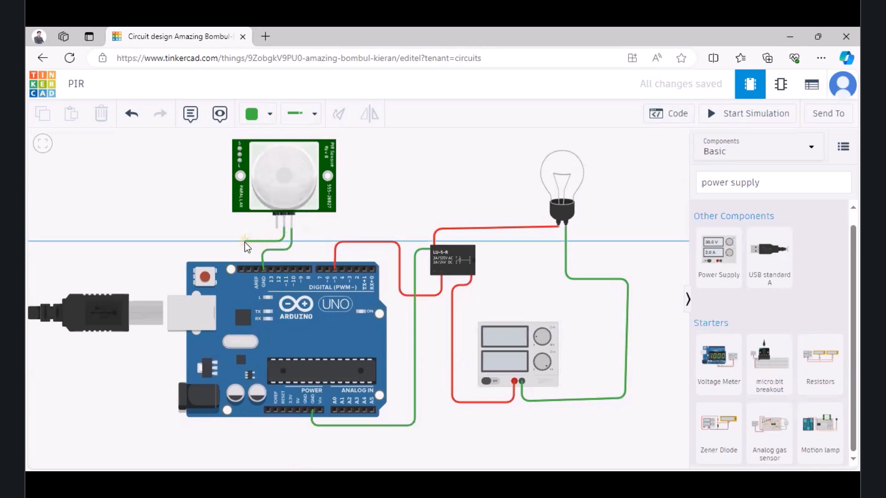
pyautogui.moveTo(180, 253); pyautogui.dragTo(152, 243)
pyautogui.click(152, 244)
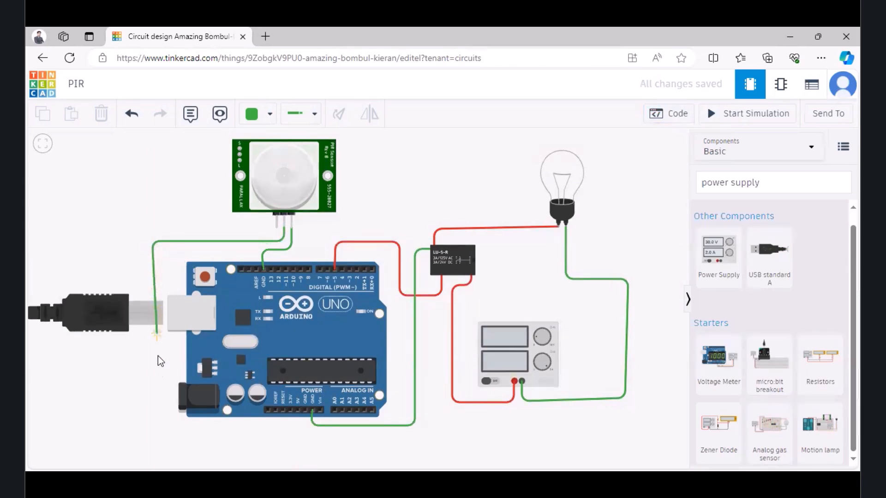
pyautogui.click(151, 438)
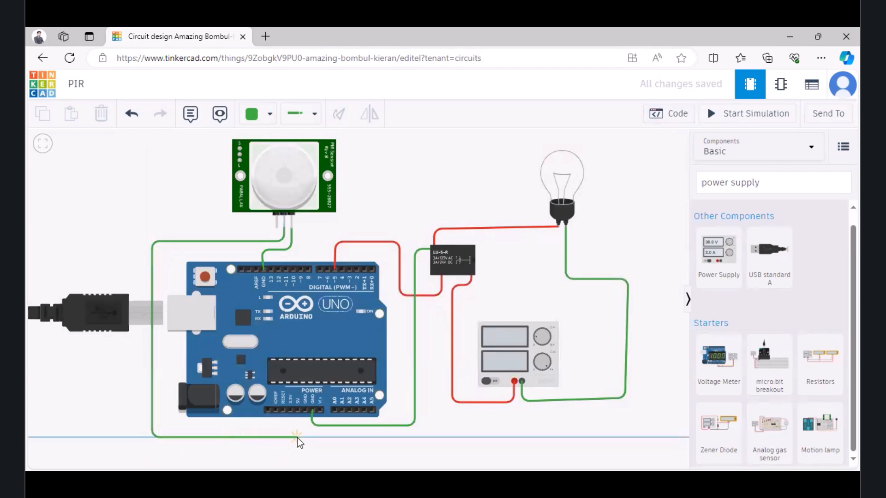
pyautogui.click(300, 436)
pyautogui.click(297, 410)
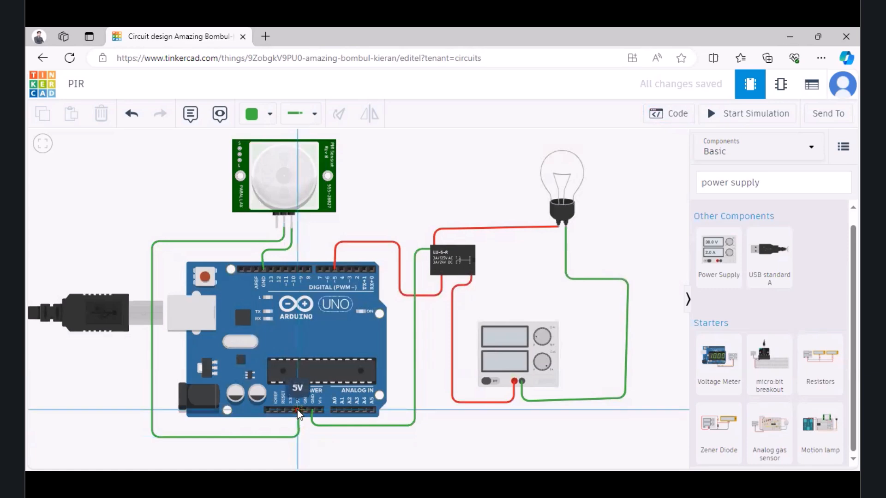
# Step: Change the colour of the PIR sensor's power wire to red and deselect it
pyautogui.click(264, 105)
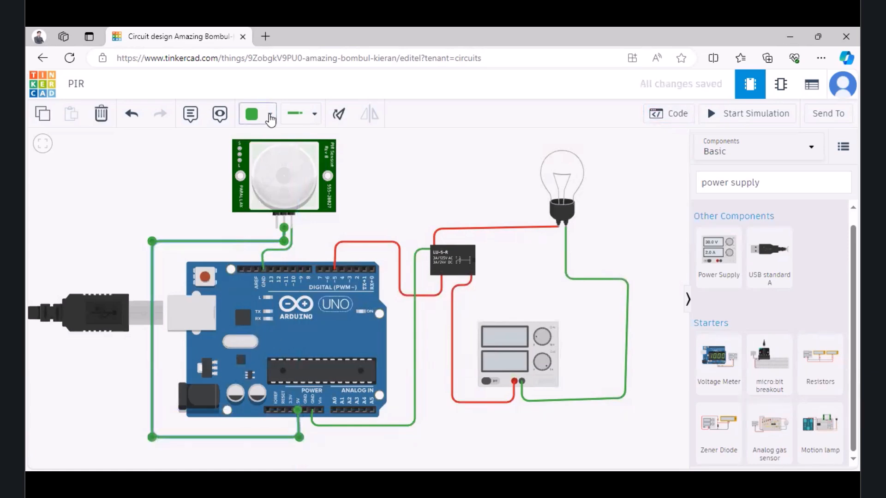
pyautogui.click(281, 173)
pyautogui.click(395, 187)
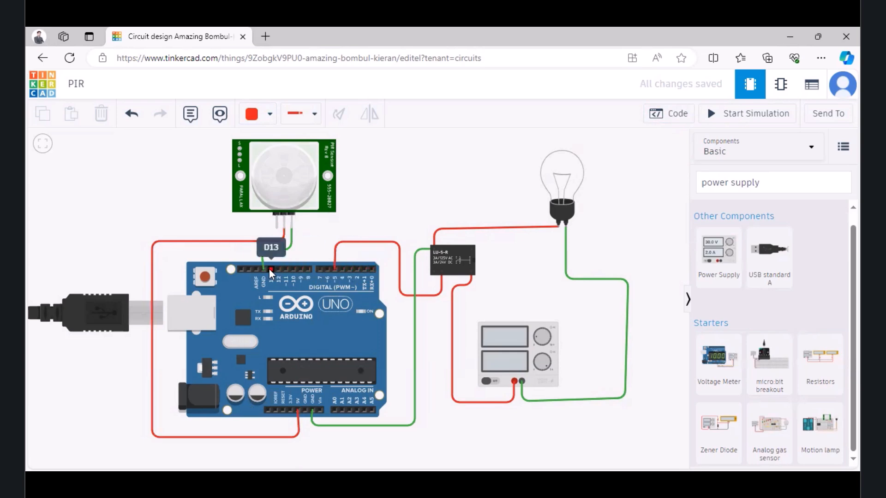
# Step: Wire the PIR sensor's leftmost pin to the Arduino's digital pin 8 with two bends in between
pyautogui.click(276, 230)
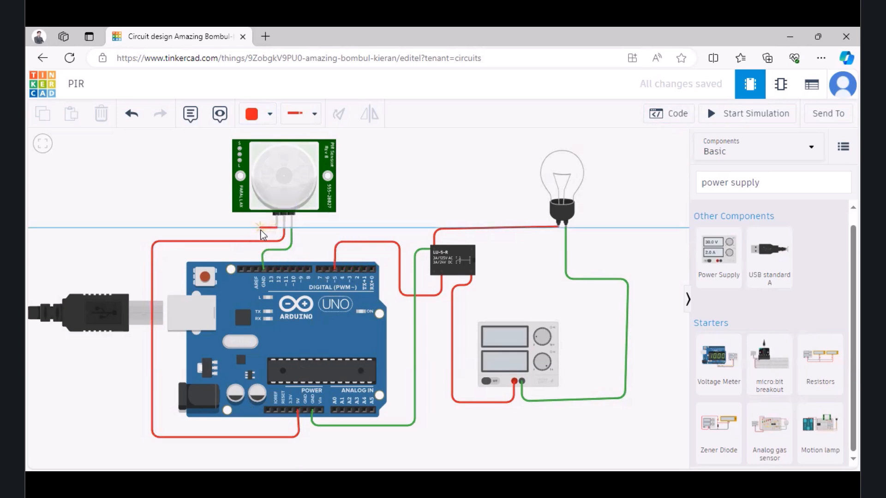
pyautogui.click(277, 237)
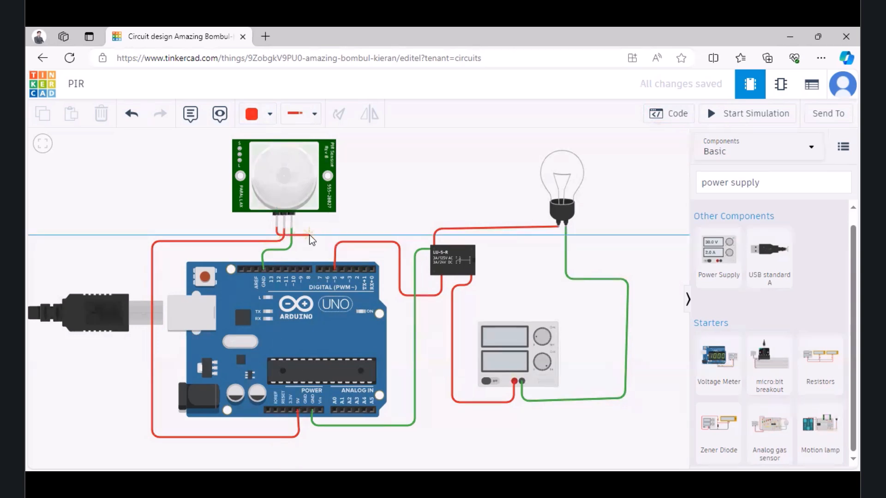
pyautogui.click(308, 235)
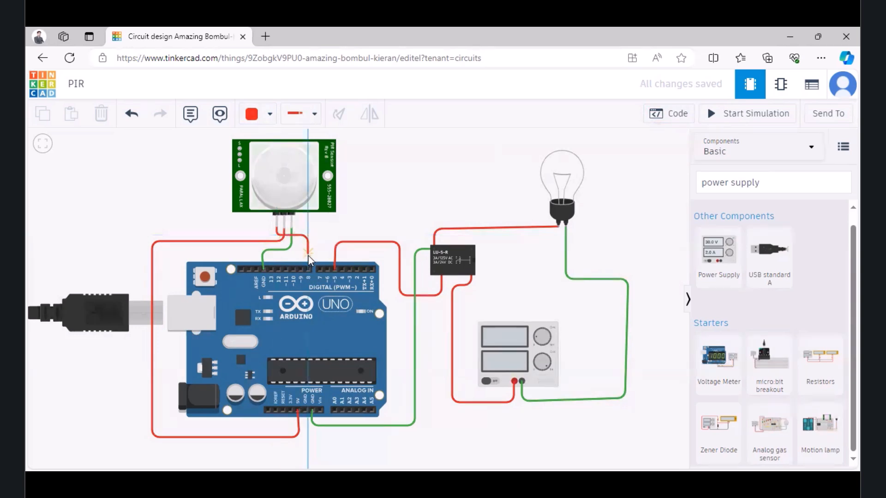
pyautogui.click(309, 267)
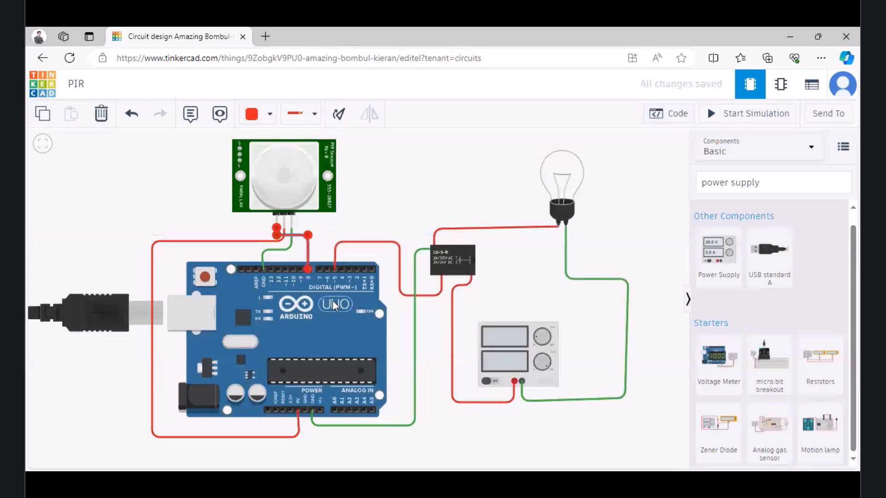
pyautogui.click(369, 203)
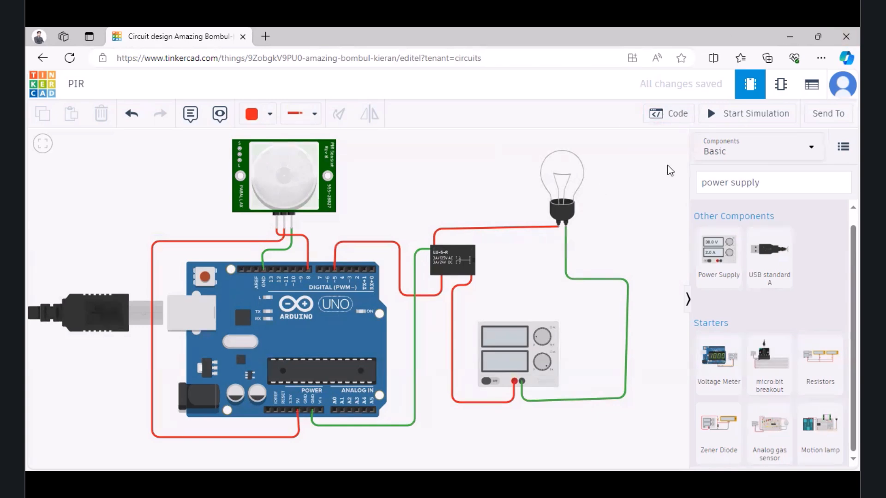
# Step: Delete the existing pin 5 and wait blocks from the Arduino's code and create a variable named sensor
pyautogui.click(668, 113)
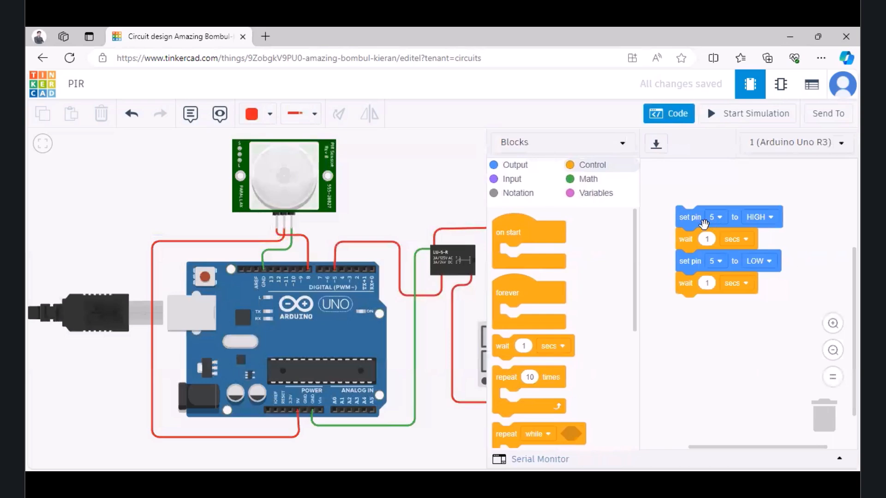
pyautogui.moveTo(706, 224); pyautogui.dragTo(815, 410)
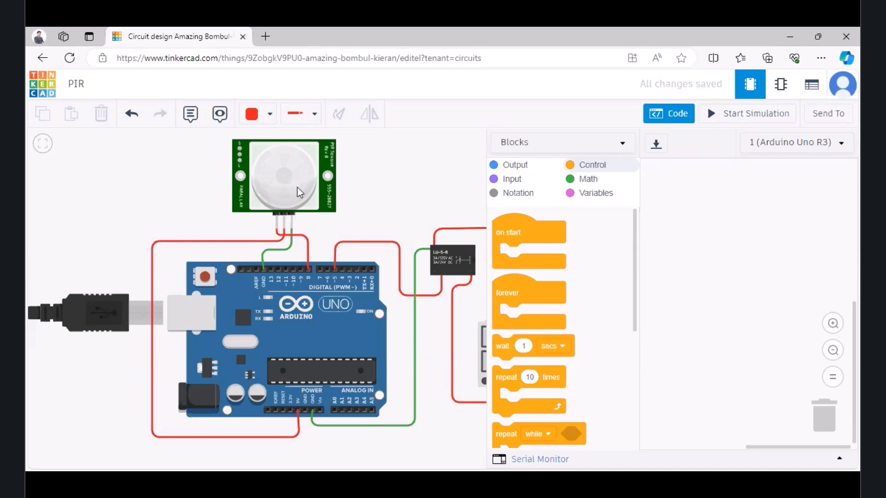
pyautogui.click(591, 196)
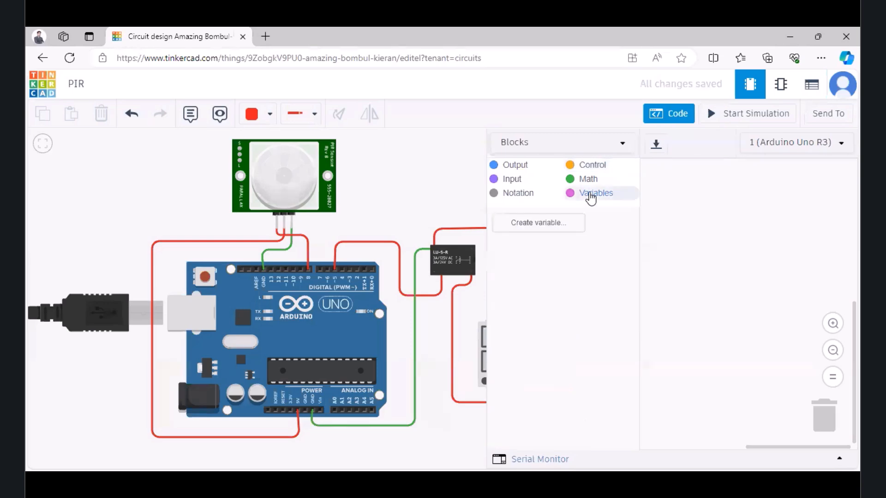
pyautogui.click(557, 229)
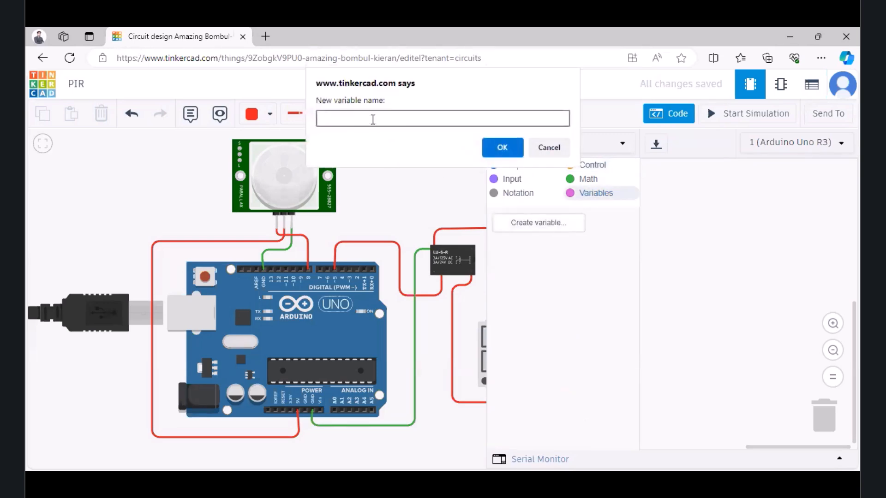
pyautogui.write('sensor')
pyautogui.press('Return')
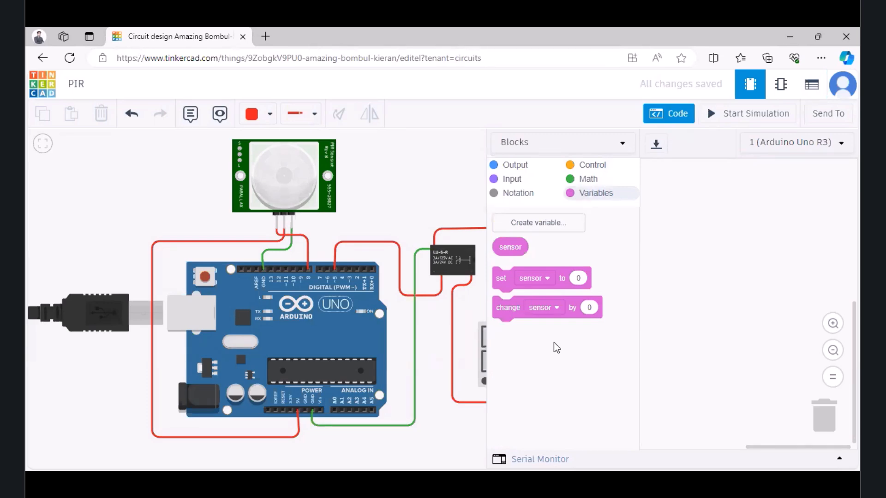
# Step: Add a block that sets the sensor variable to the reading of digital pin 8
pyautogui.moveTo(500, 279); pyautogui.dragTo(671, 231)
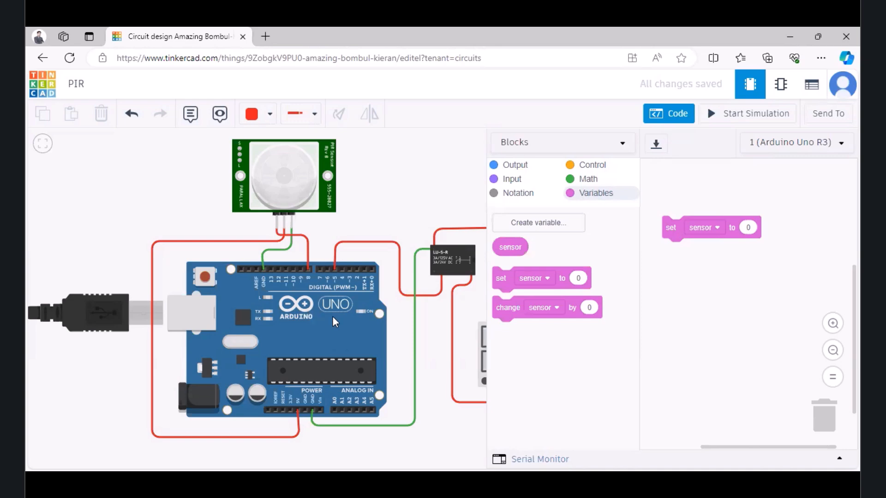
pyautogui.click(511, 179)
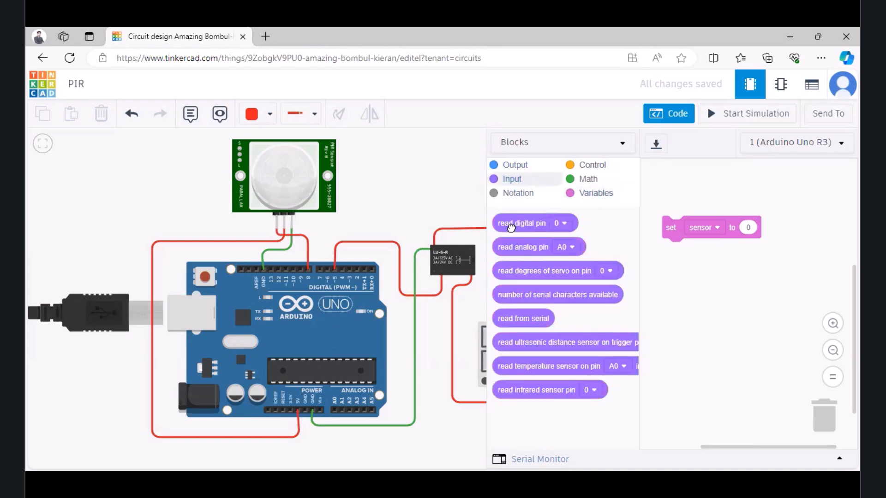
pyautogui.moveTo(511, 227); pyautogui.dragTo(752, 236)
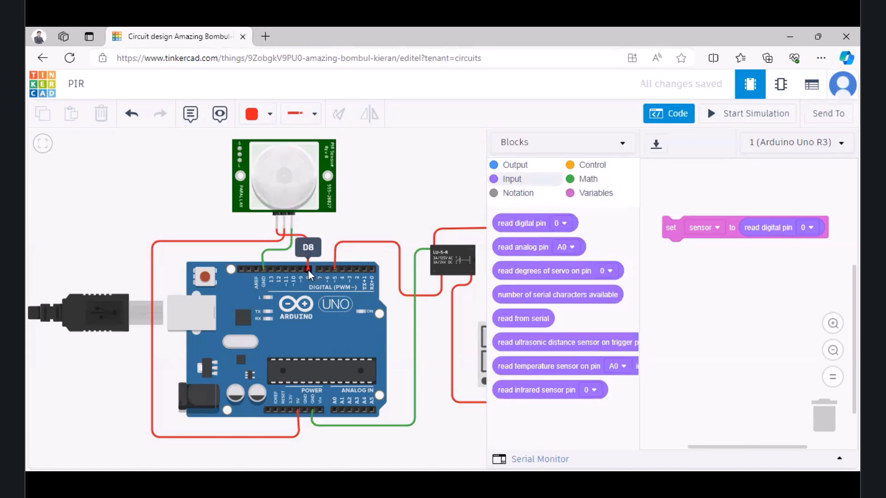
pyautogui.click(803, 230)
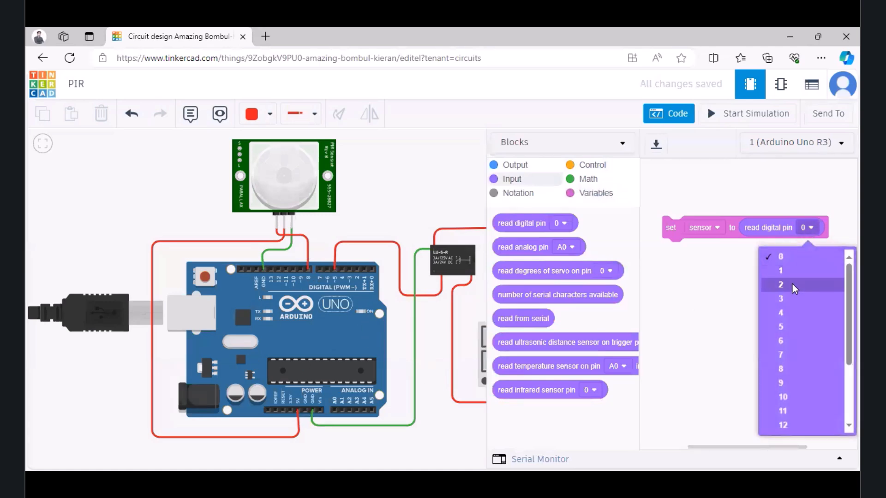
pyautogui.click(785, 371)
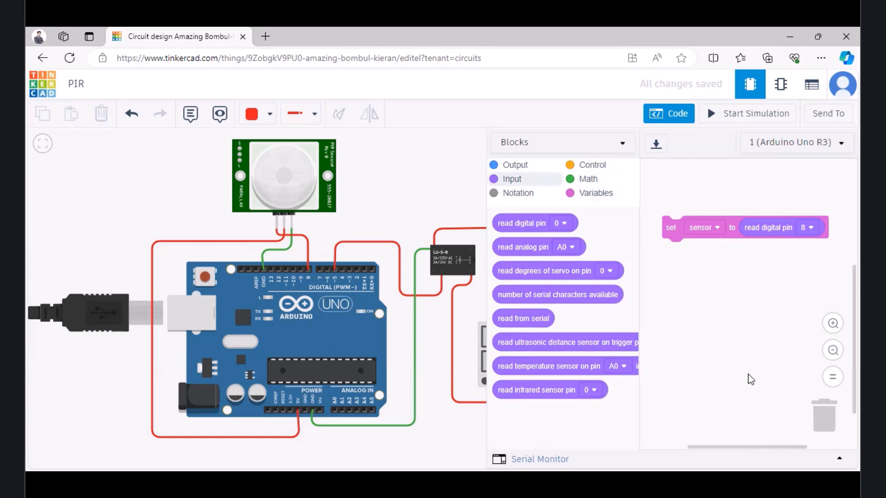
# Step: Attach an if-then-else block beneath the block that sets the sensor variable
pyautogui.click(589, 166)
pyautogui.scroll(-5, 499, 328)
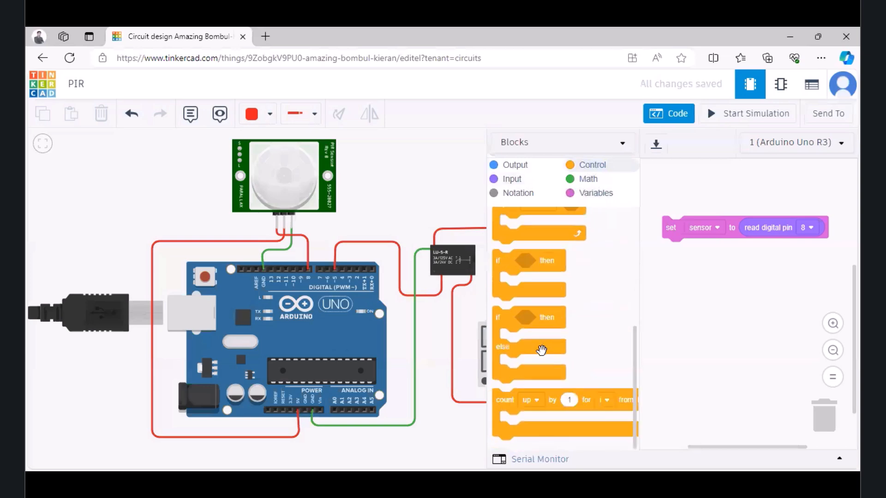
pyautogui.moveTo(511, 324); pyautogui.dragTo(669, 262)
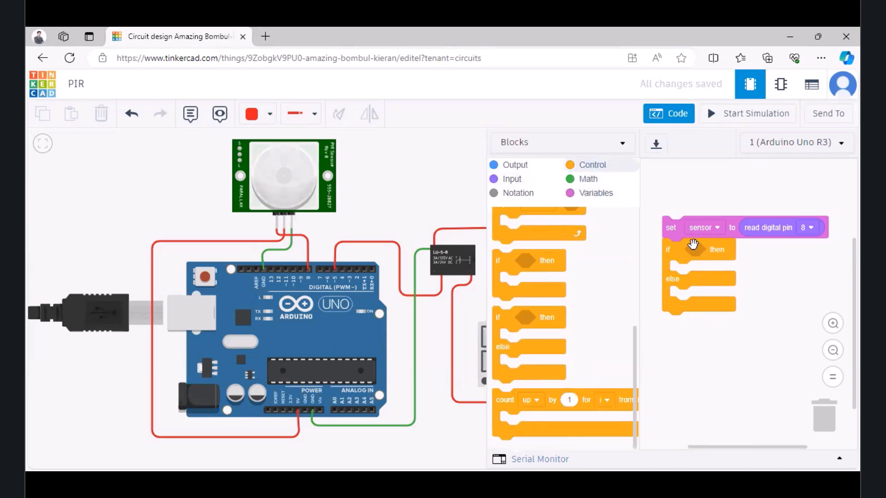
# Step: Insert a comparison as the if condition and make it test whether sensor > 0
pyautogui.click(589, 180)
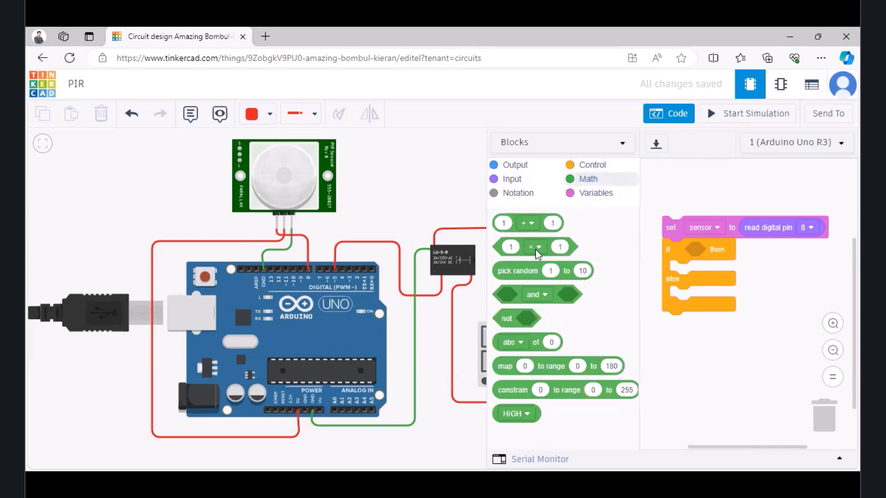
pyautogui.moveTo(529, 247); pyautogui.dragTo(698, 256)
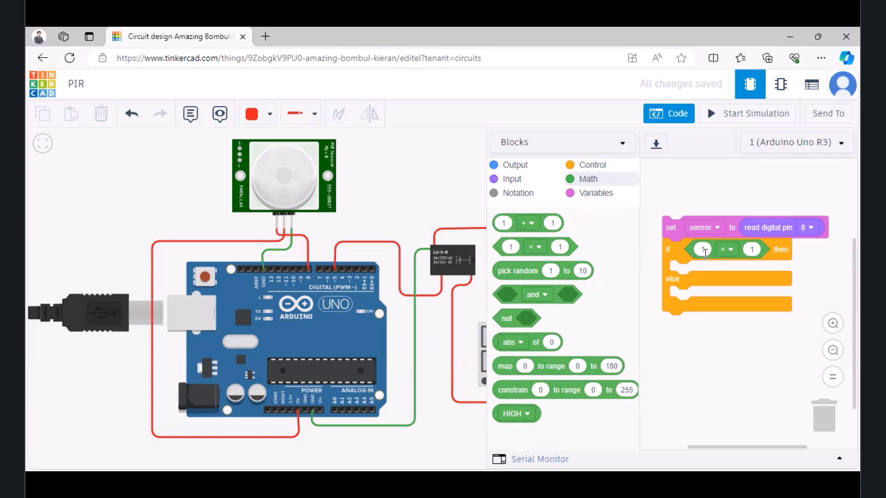
pyautogui.click(595, 193)
pyautogui.moveTo(509, 248); pyautogui.dragTo(726, 260)
pyautogui.click(746, 252)
pyautogui.click(741, 324)
pyautogui.click(770, 252)
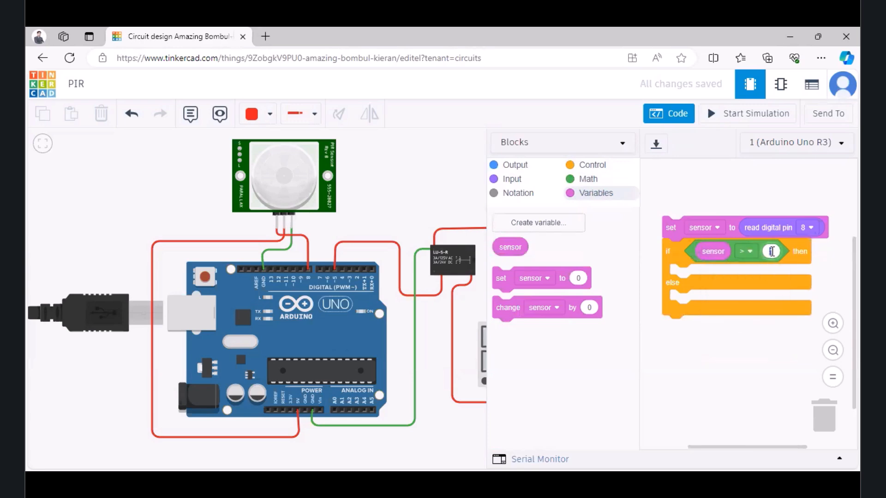
pyautogui.write('0')
# Step: Add a block setting pin 5 to HIGH inside the then branch
pyautogui.click(513, 166)
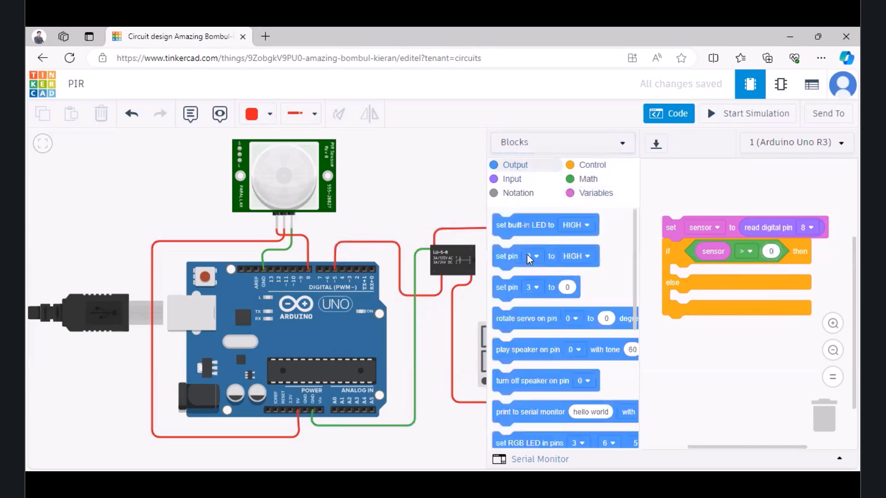
pyautogui.moveTo(503, 257); pyautogui.dragTo(716, 292)
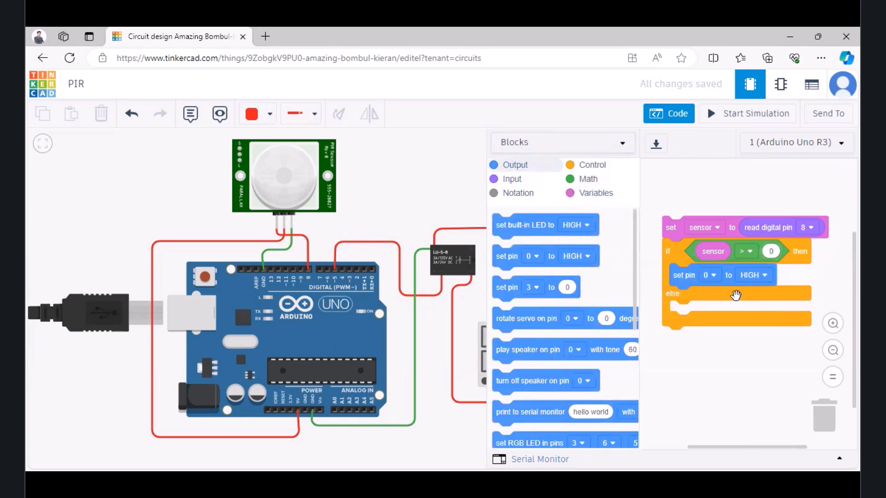
pyautogui.click(709, 275)
pyautogui.click(685, 374)
# Step: Attach a wait block of 3 seconds beneath the pin 5 HIGH block in the then branch
pyautogui.click(592, 167)
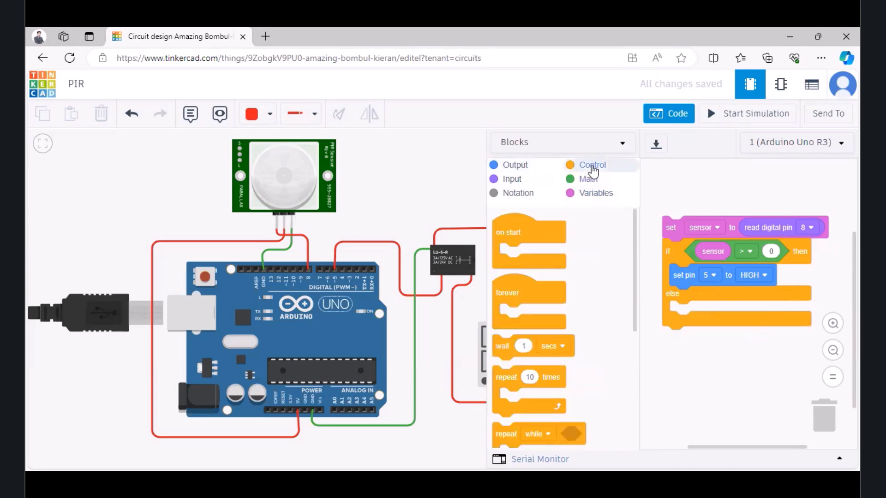
pyautogui.moveTo(506, 349); pyautogui.dragTo(688, 290)
pyautogui.click(702, 296)
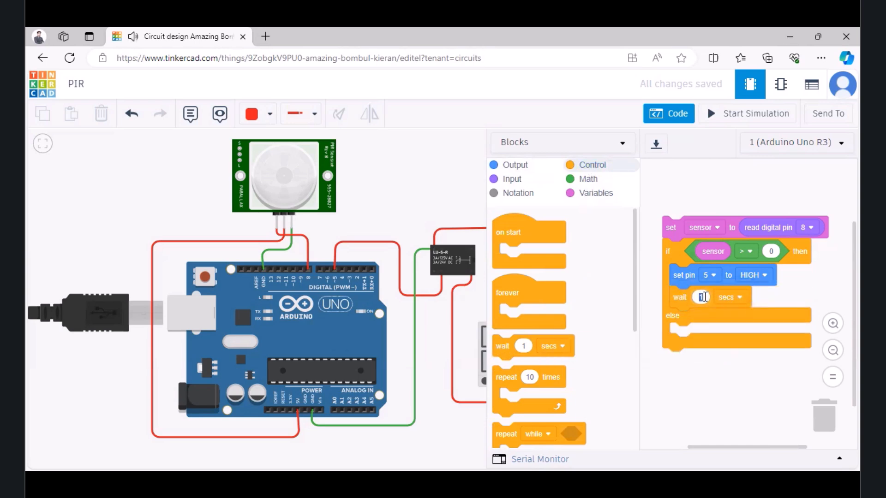
pyautogui.write('3')
pyautogui.click(660, 335)
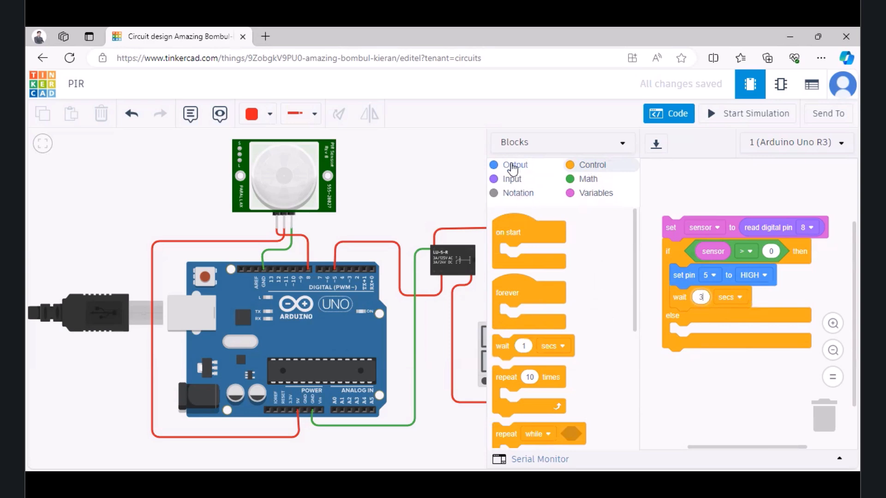
# Step: Add a block setting pin 5 to LOW inside the else branch
pyautogui.click(513, 167)
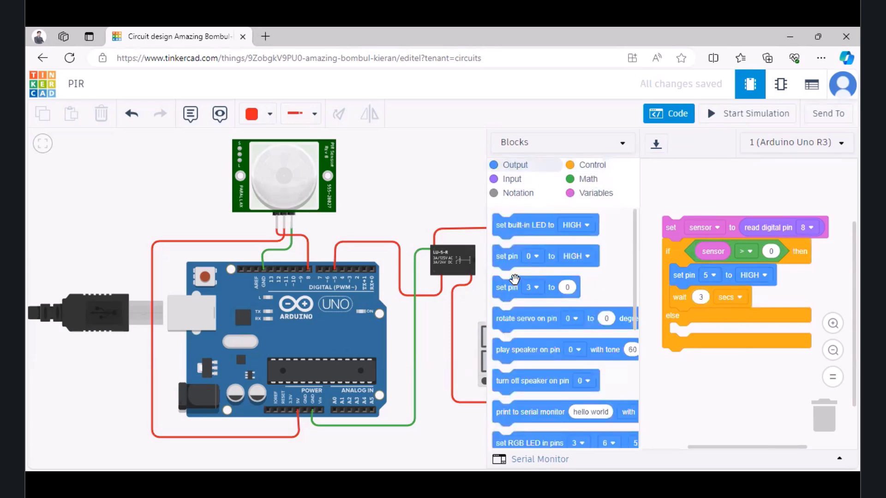
pyautogui.moveTo(502, 261); pyautogui.dragTo(676, 340)
pyautogui.click(709, 334)
pyautogui.click(697, 433)
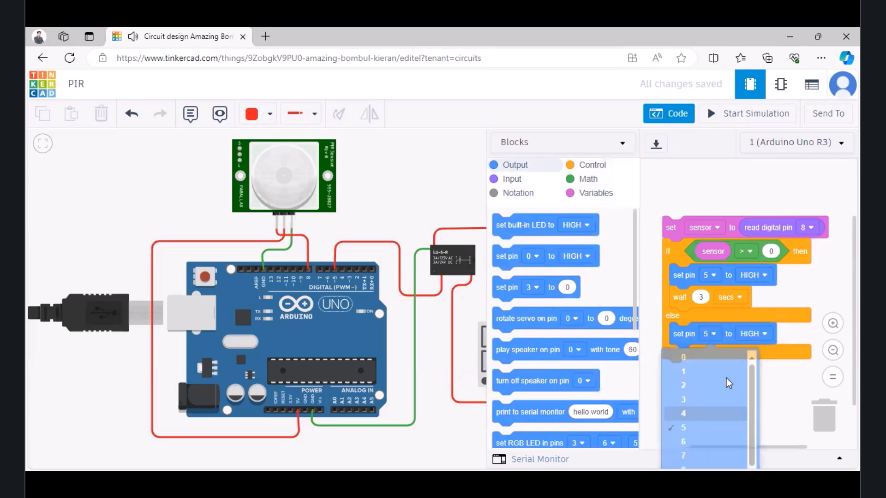
pyautogui.click(754, 334)
pyautogui.click(748, 379)
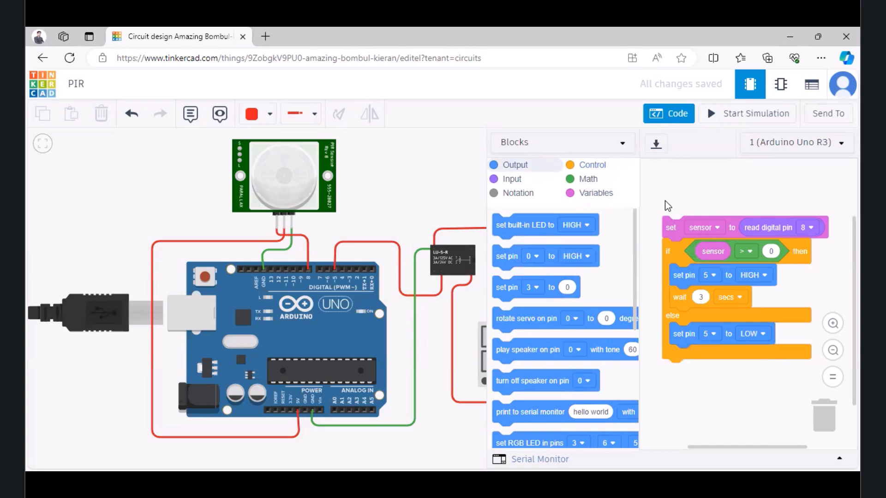
# Step: Close the code editor to show the whole circuit and start the simulation
pyautogui.click(420, 182)
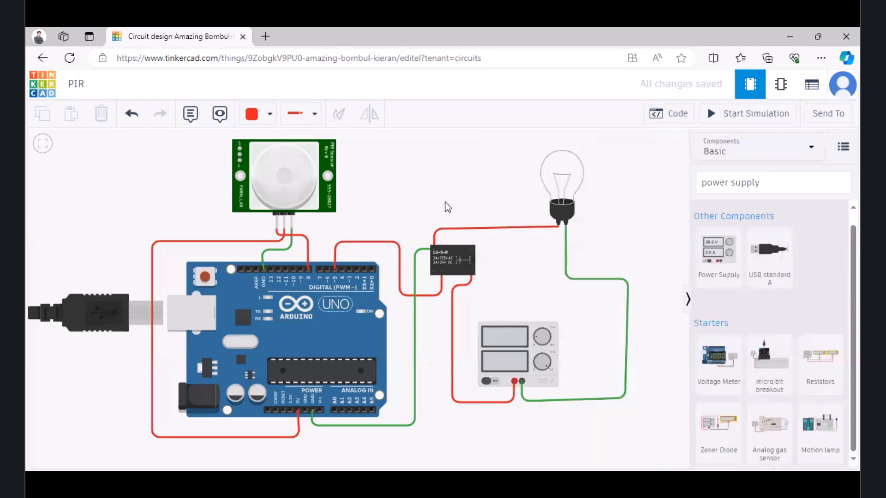
pyautogui.moveTo(406, 321)
pyautogui.mouseDown()
pyautogui.moveTo(412, 382)
pyautogui.moveTo(425, 359)
pyautogui.moveTo(416, 375)
pyautogui.moveTo(412, 332)
pyautogui.mouseUp()
pyautogui.click(285, 183)
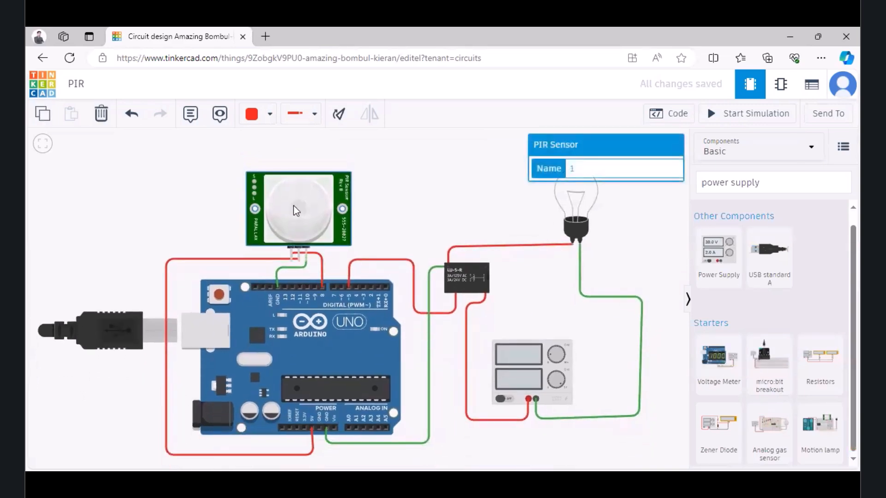
pyautogui.click(747, 114)
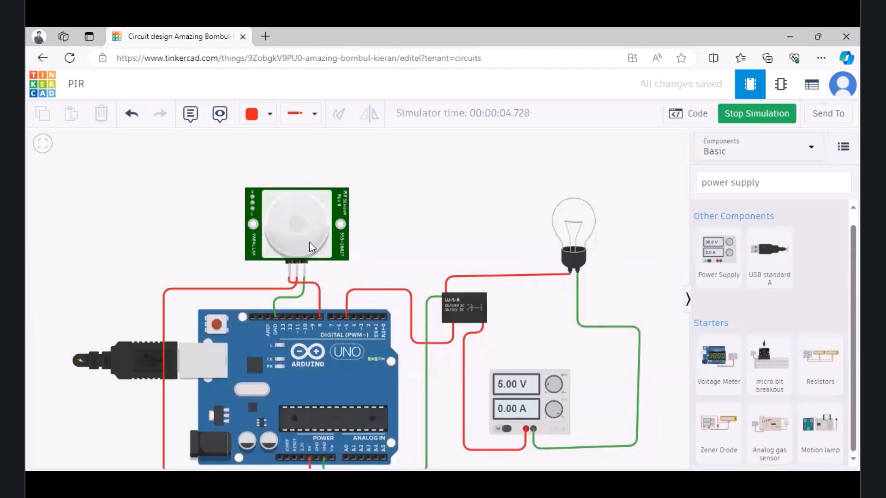
# Step: Select the PIR sensor and move its simulated object back and forth within the detection zone to test the light bulb's response
pyautogui.click(295, 228)
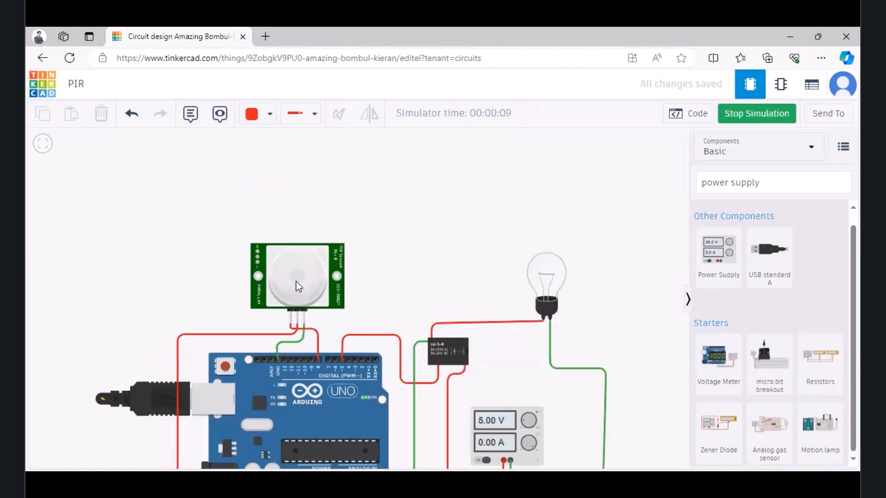
pyautogui.click(296, 281)
pyautogui.moveTo(297, 143); pyautogui.dragTo(325, 156)
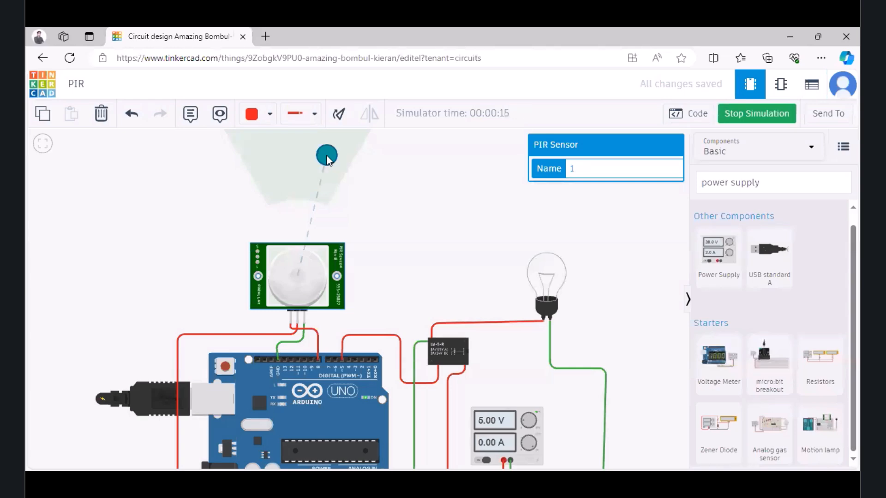
pyautogui.moveTo(327, 158); pyautogui.dragTo(303, 157)
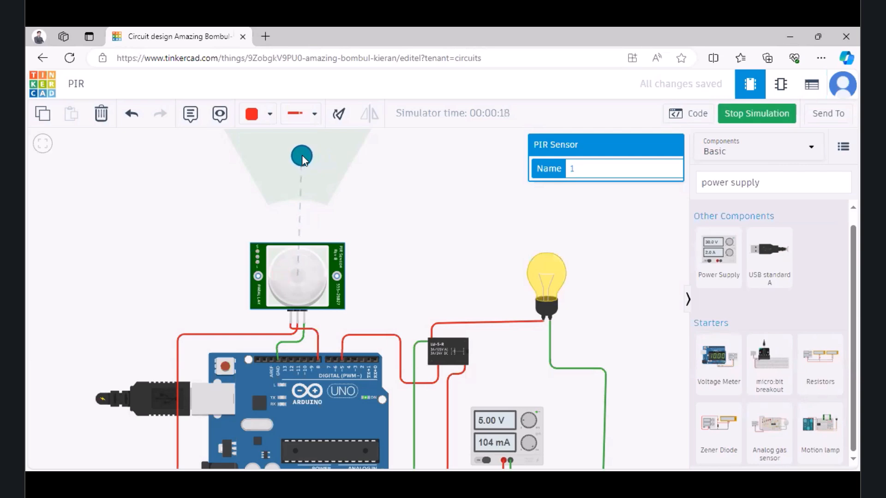
pyautogui.moveTo(302, 157); pyautogui.dragTo(282, 165)
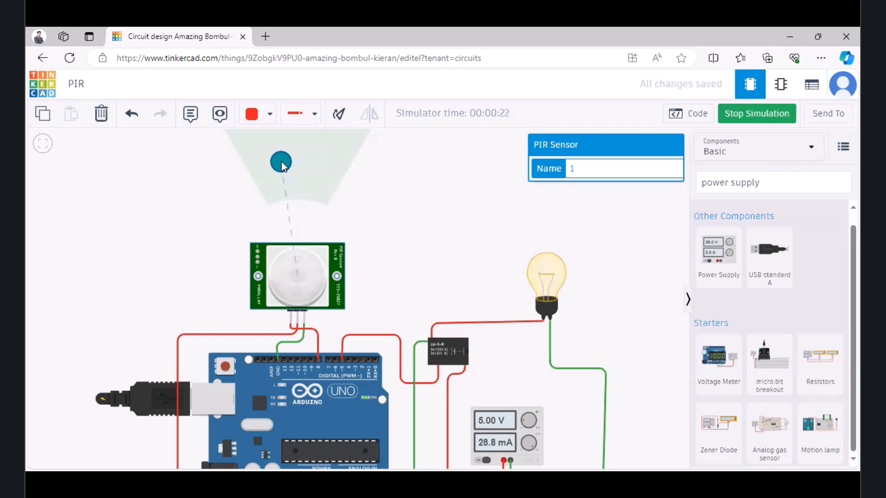
pyautogui.moveTo(282, 164); pyautogui.dragTo(311, 170)
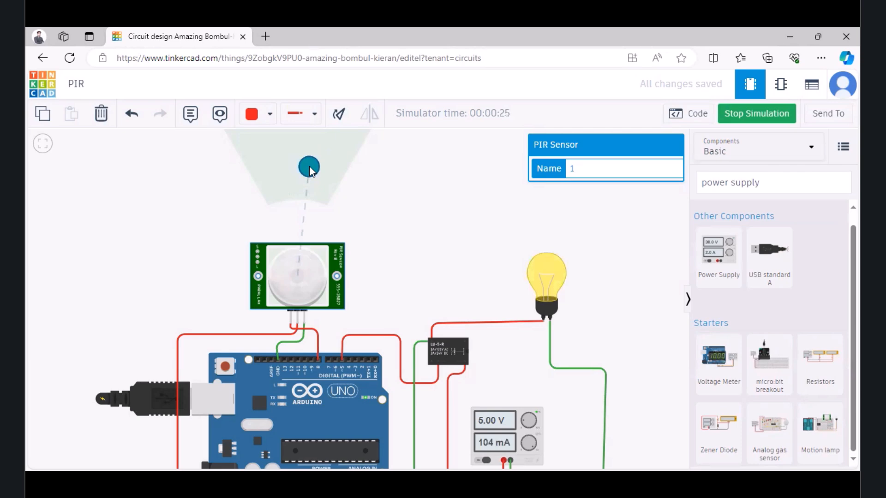